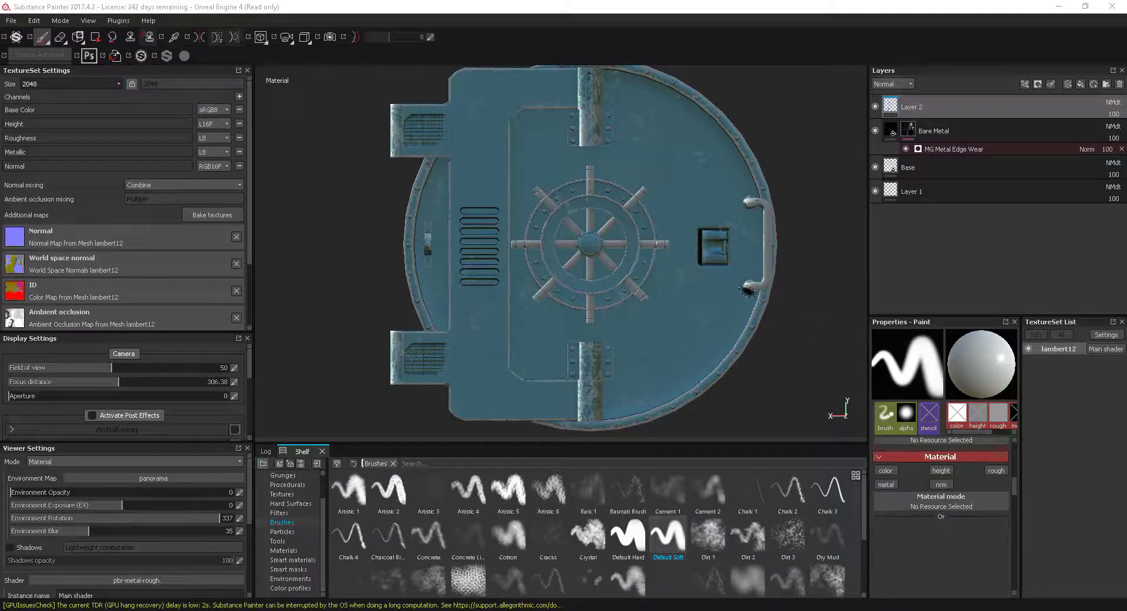
# - Rename the topmost paint layer, Layer 2, as Normal Details
pyautogui.moveTo(673, 342)
pyautogui.keyDown('alt'); pyautogui.mouseDown()
pyautogui.moveTo(720, 335)
pyautogui.moveTo(659, 337)
pyautogui.moveTo(630, 354)
pyautogui.moveTo(709, 341)
pyautogui.moveTo(684, 339)
pyautogui.mouseUp(); pyautogui.keyUp('alt')
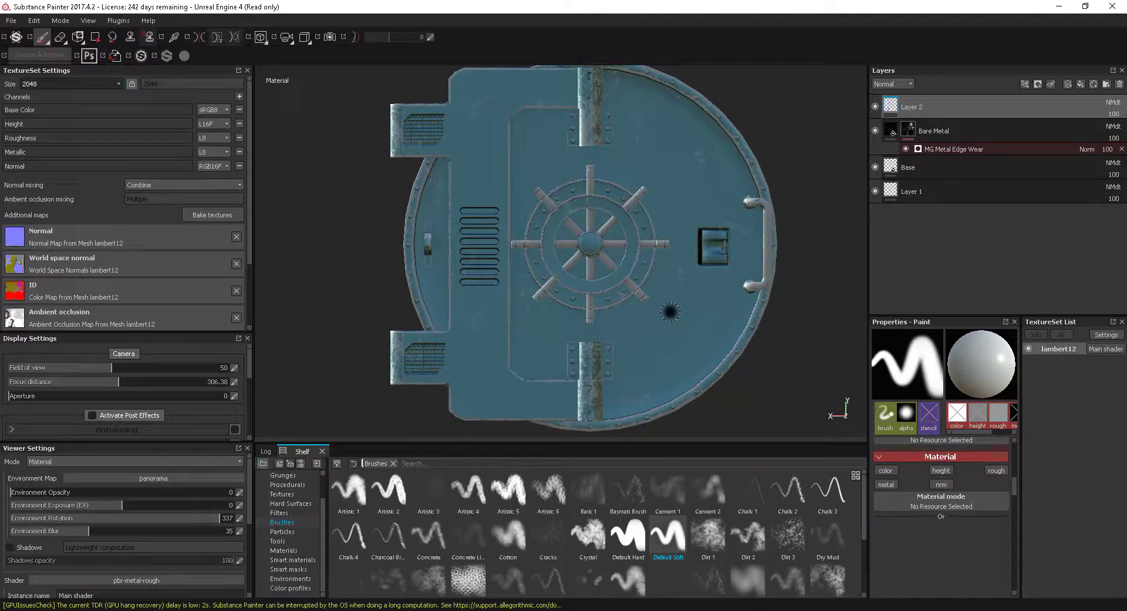
pyautogui.scroll(2, 650, 317)
pyautogui.keyDown('alt'); pyautogui.moveTo(650, 320); pyautogui.dragTo(659, 334, button='middle'); pyautogui.keyUp('alt')
pyautogui.moveTo(660, 335)
pyautogui.keyDown('alt'); pyautogui.mouseDown()
pyautogui.moveTo(725, 333)
pyautogui.moveTo(604, 333)
pyautogui.moveTo(707, 356)
pyautogui.moveTo(681, 305)
pyautogui.mouseUp(); pyautogui.keyUp('alt')
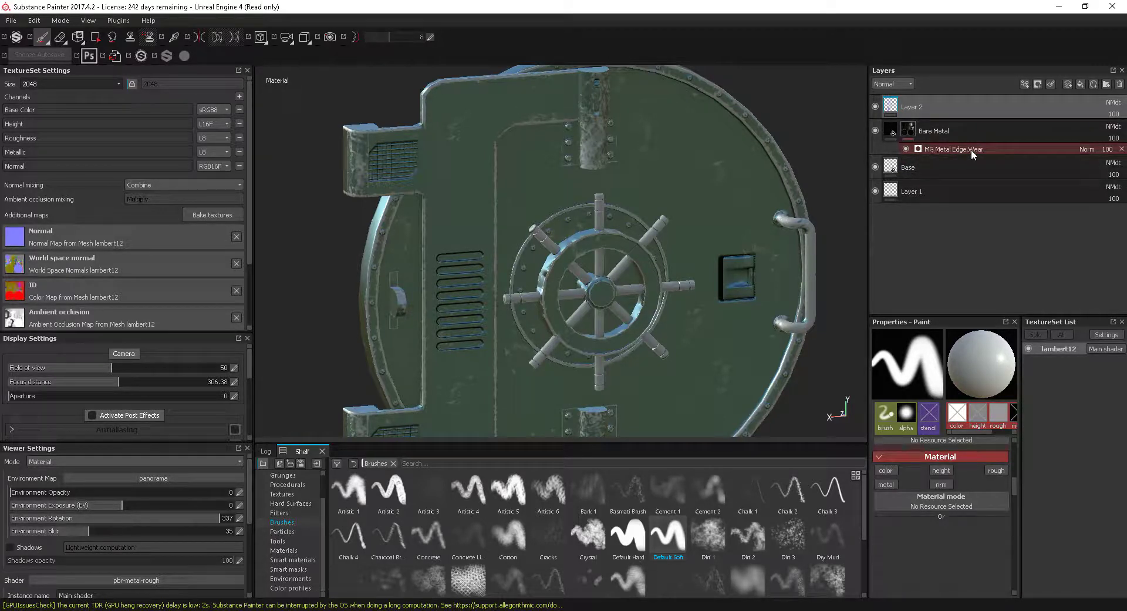
pyautogui.moveTo(732, 256)
pyautogui.keyDown('alt'); pyautogui.mouseDown()
pyautogui.moveTo(670, 231)
pyautogui.moveTo(688, 245)
pyautogui.moveTo(679, 243)
pyautogui.mouseUp(); pyautogui.keyUp('alt')
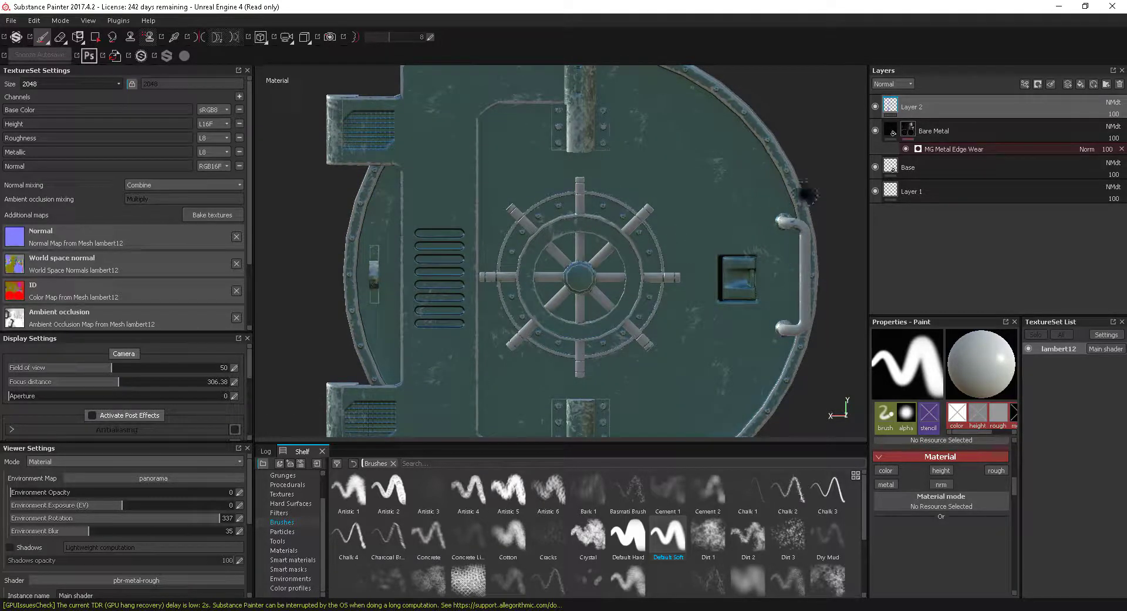
pyautogui.keyDown('alt'); pyautogui.moveTo(604, 313); pyautogui.dragTo(666, 327, button='right'); pyautogui.keyUp('alt')
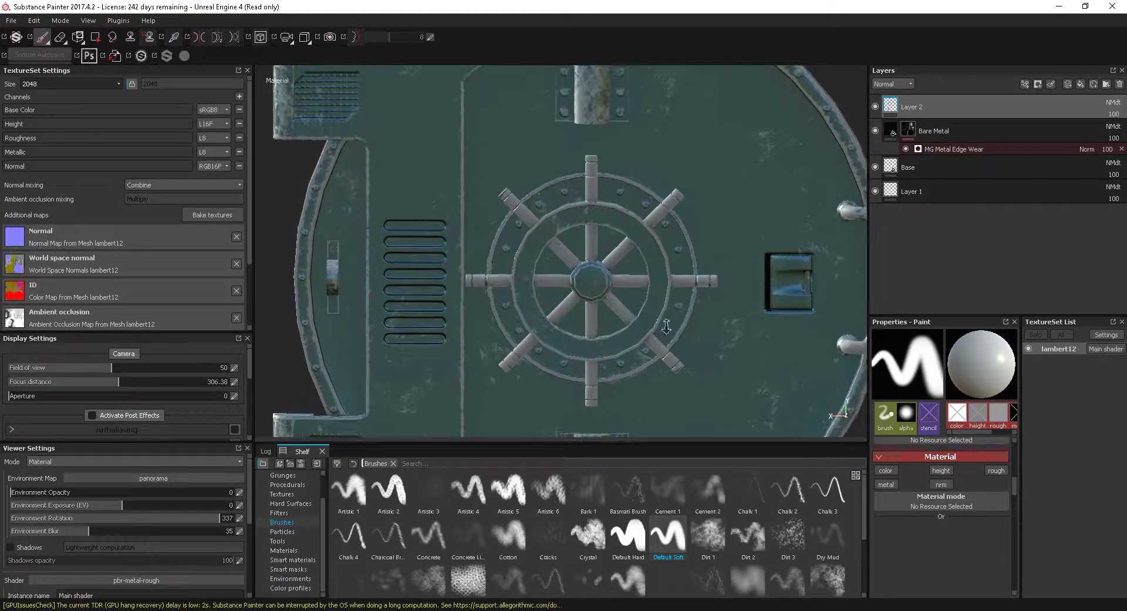
pyautogui.doubleClick(904, 108)
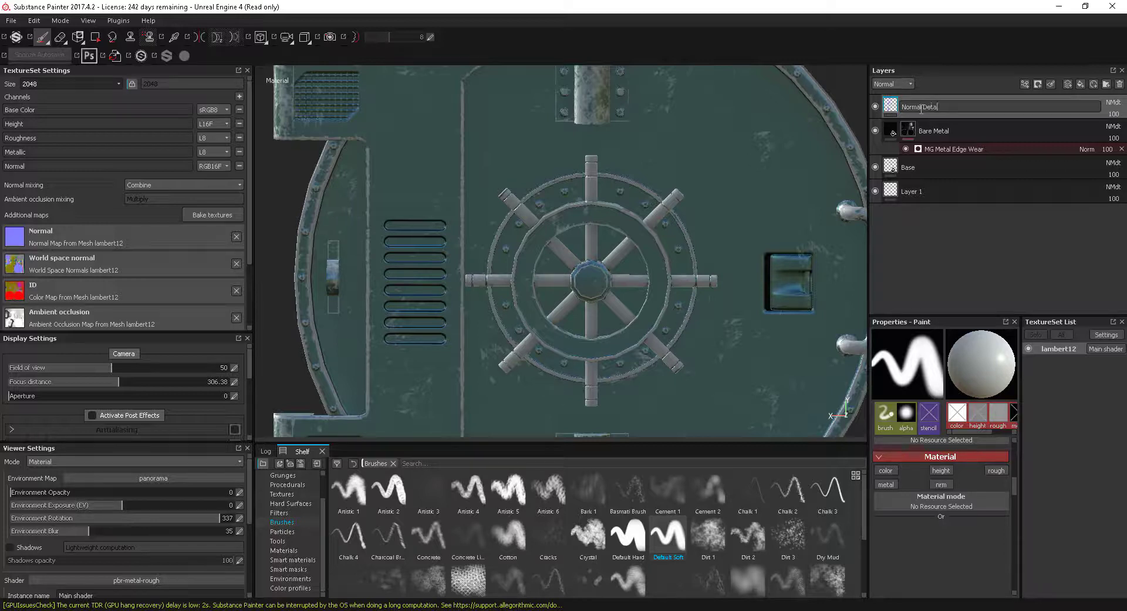
pyautogui.write('Normal Details')
pyautogui.press('Return')
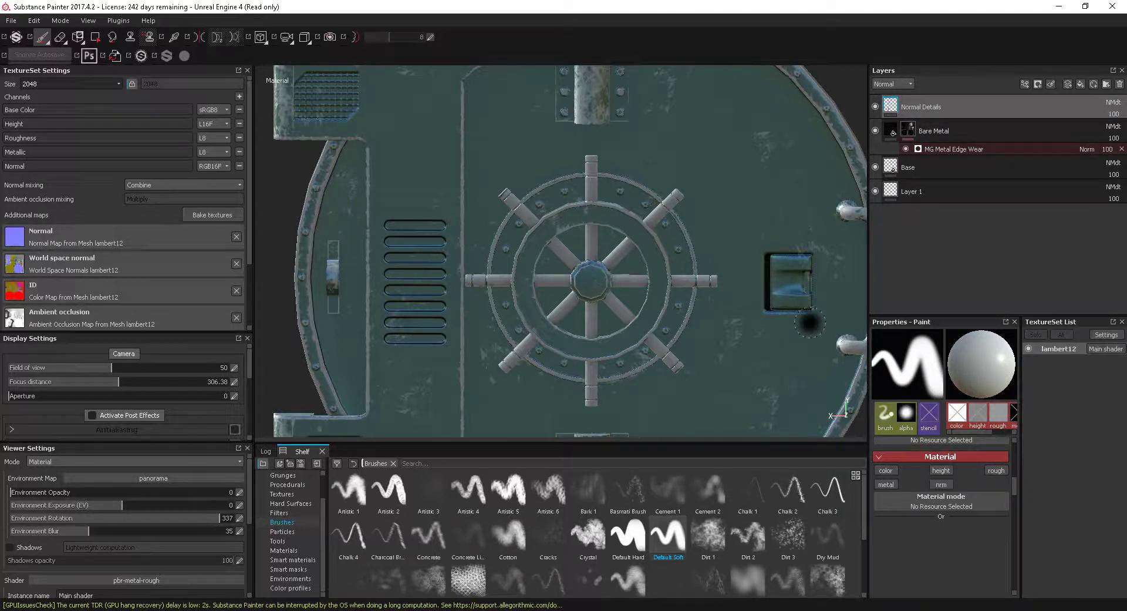
# - Examine how the MG Metal Edge Wear effect treats the door's vent slots, wheel, bolts and recessed latch
pyautogui.keyDown('alt'); pyautogui.moveTo(642, 260); pyautogui.dragTo(807, 328, button='right'); pyautogui.keyUp('alt')
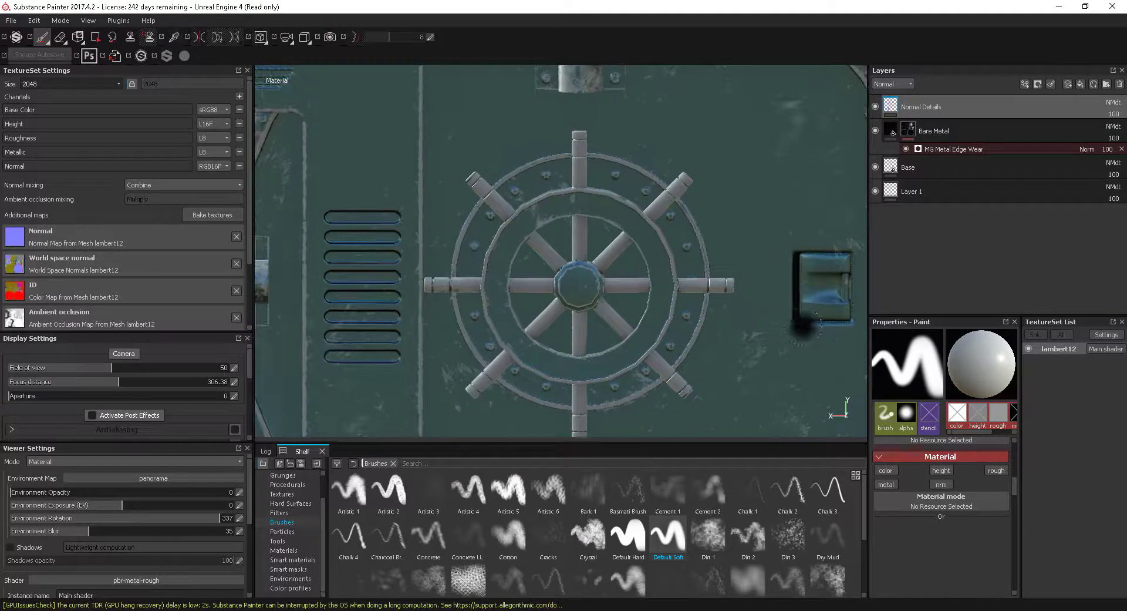
pyautogui.keyDown('alt'); pyautogui.moveTo(822, 285); pyautogui.dragTo(728, 276, button='middle'); pyautogui.keyUp('alt')
pyautogui.keyDown('alt'); pyautogui.moveTo(731, 273); pyautogui.dragTo(796, 321, button='right'); pyautogui.keyUp('alt')
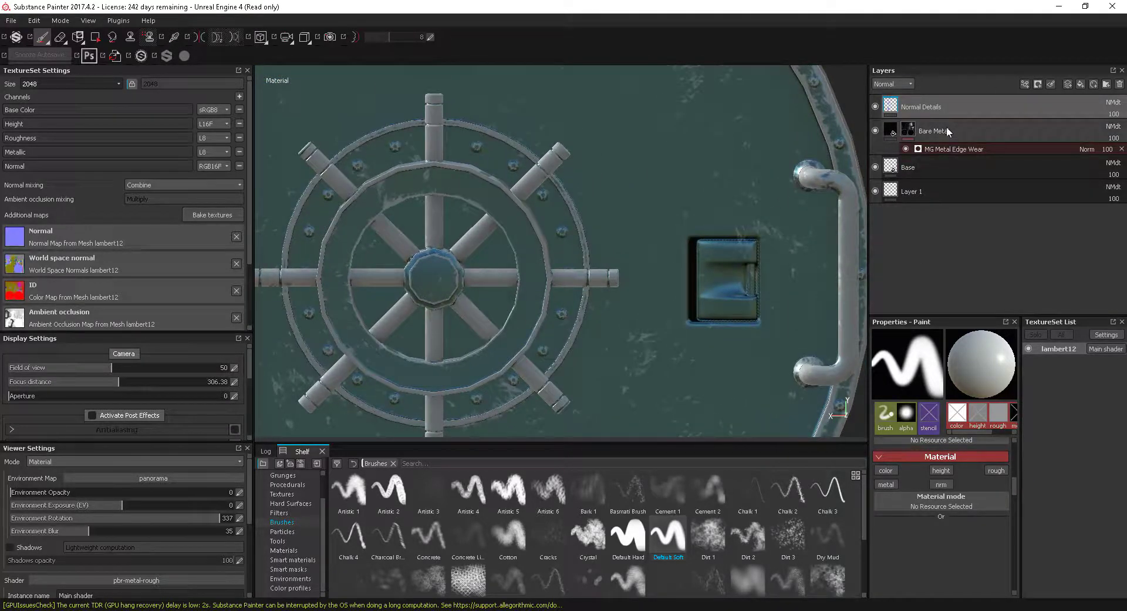
pyautogui.click(961, 150)
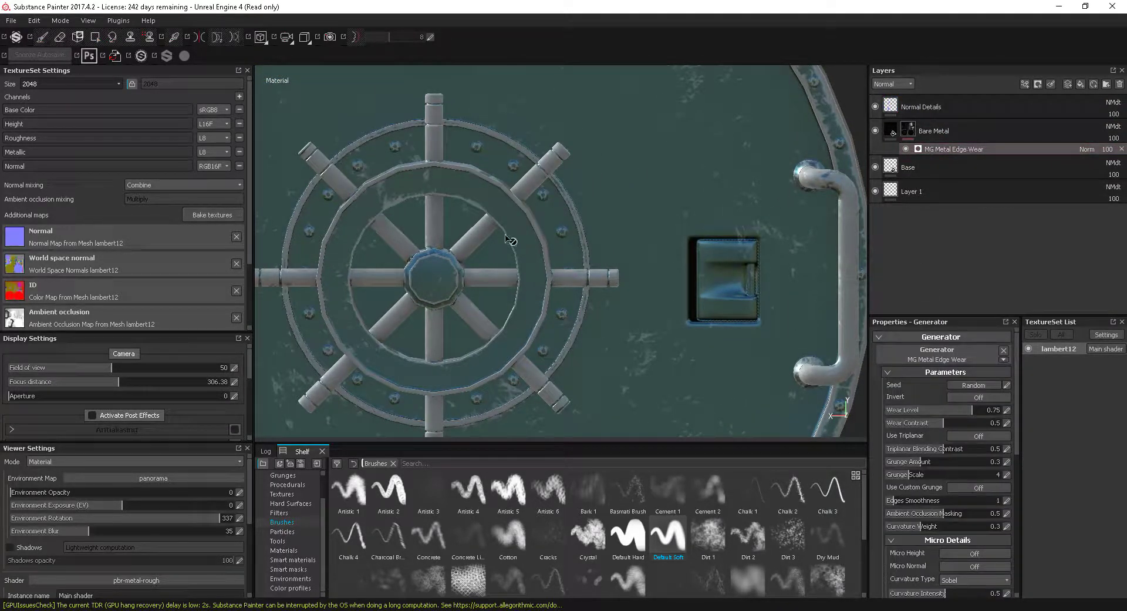
pyautogui.keyDown('alt'); pyautogui.moveTo(496, 242); pyautogui.dragTo(636, 227); pyautogui.keyUp('alt')
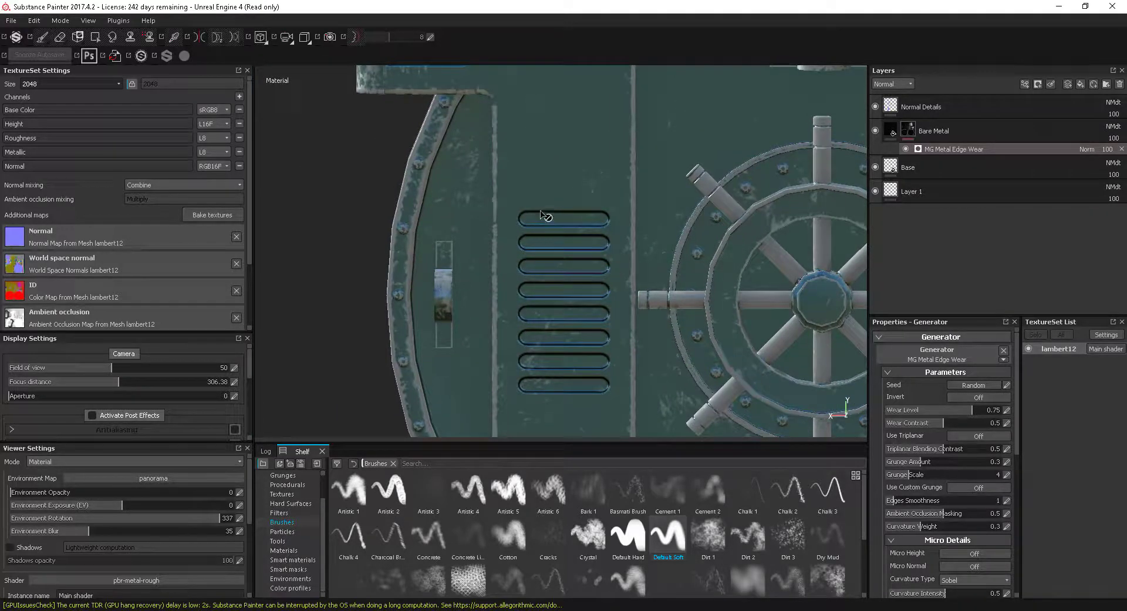
pyautogui.keyDown('alt'); pyautogui.moveTo(584, 293); pyautogui.dragTo(448, 239); pyautogui.keyUp('alt')
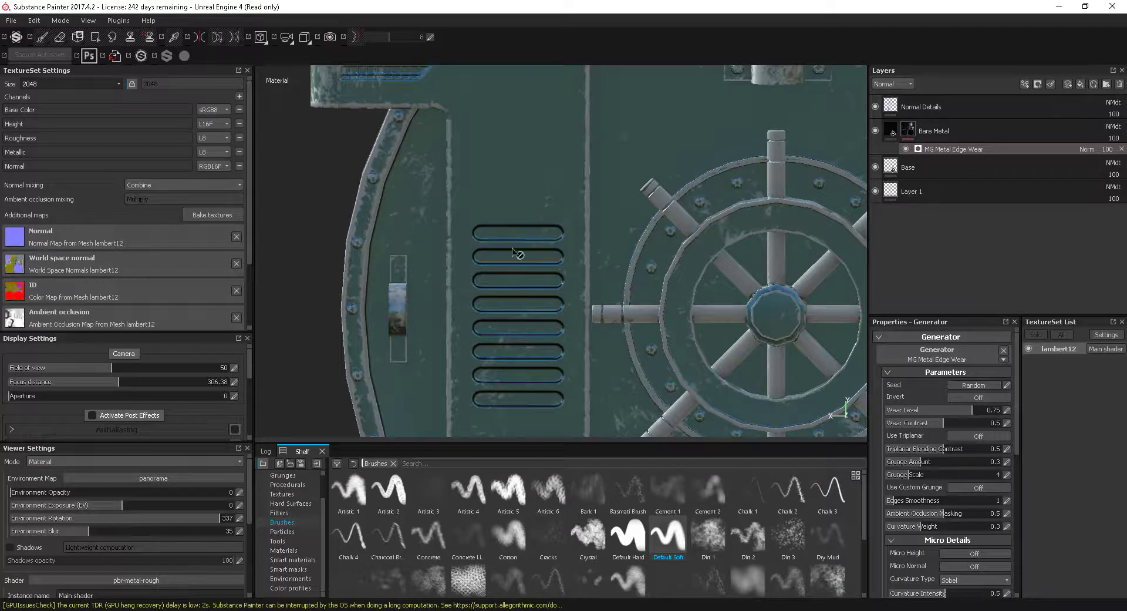
pyautogui.keyDown('alt'); pyautogui.moveTo(717, 368); pyautogui.dragTo(420, 294, button='middle'); pyautogui.keyUp('alt')
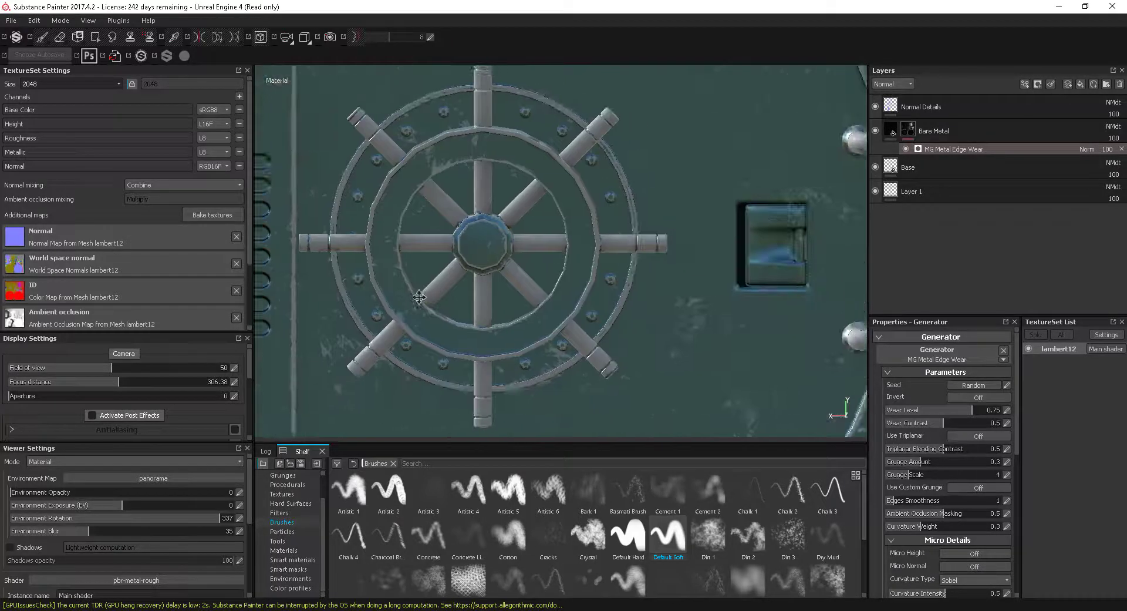
pyautogui.keyDown('alt'); pyautogui.moveTo(421, 294); pyautogui.dragTo(547, 223, button='right'); pyautogui.keyUp('alt')
pyautogui.keyDown('alt'); pyautogui.moveTo(547, 223); pyautogui.dragTo(628, 277, button='middle'); pyautogui.keyUp('alt')
pyautogui.keyDown('alt'); pyautogui.moveTo(627, 277); pyautogui.dragTo(642, 276, button='right'); pyautogui.keyUp('alt')
pyautogui.keyDown('alt'); pyautogui.moveTo(618, 268); pyautogui.dragTo(629, 313, button='middle'); pyautogui.keyUp('alt')
pyautogui.keyDown('alt'); pyautogui.moveTo(629, 313); pyautogui.dragTo(707, 336, button='right'); pyautogui.keyUp('alt')
pyautogui.keyDown('alt'); pyautogui.moveTo(468, 258); pyautogui.dragTo(535, 288, button='middle'); pyautogui.keyUp('alt')
pyautogui.keyDown('alt'); pyautogui.moveTo(356, 176); pyautogui.dragTo(707, 325, button='right'); pyautogui.keyUp('alt')
pyautogui.keyDown('alt'); pyautogui.moveTo(626, 294); pyautogui.dragTo(470, 249, button='middle'); pyautogui.keyUp('alt')
pyautogui.keyDown('alt'); pyautogui.moveTo(471, 249); pyautogui.dragTo(699, 350, button='right'); pyautogui.keyUp('alt')
pyautogui.keyDown('alt'); pyautogui.moveTo(699, 349); pyautogui.dragTo(566, 244, button='middle'); pyautogui.keyUp('alt')
pyautogui.keyDown('alt'); pyautogui.moveTo(566, 243); pyautogui.dragTo(693, 337, button='right'); pyautogui.keyUp('alt')
pyautogui.keyDown('alt'); pyautogui.moveTo(692, 338); pyautogui.dragTo(620, 279, button='middle'); pyautogui.keyUp('alt')
pyautogui.keyDown('alt'); pyautogui.moveTo(678, 321); pyautogui.dragTo(662, 339, button='right'); pyautogui.keyUp('alt')
pyautogui.keyDown('alt'); pyautogui.moveTo(662, 339); pyautogui.dragTo(637, 304, button='middle'); pyautogui.keyUp('alt')
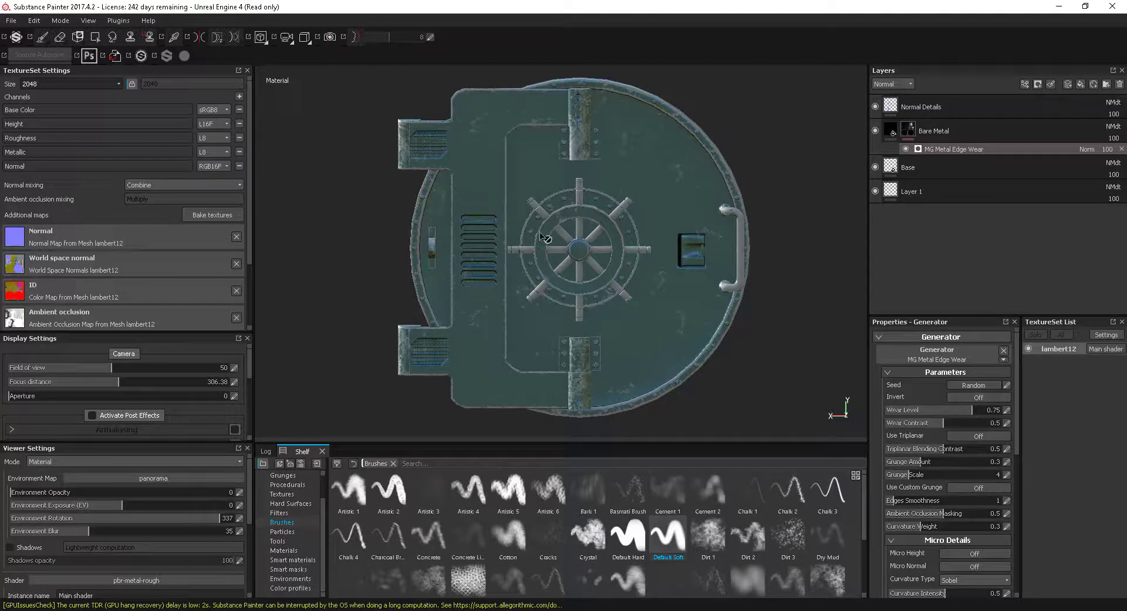
# - Toggle the Normal Details layer's visibility off and on to compare the door with and without its details
pyautogui.click(959, 111)
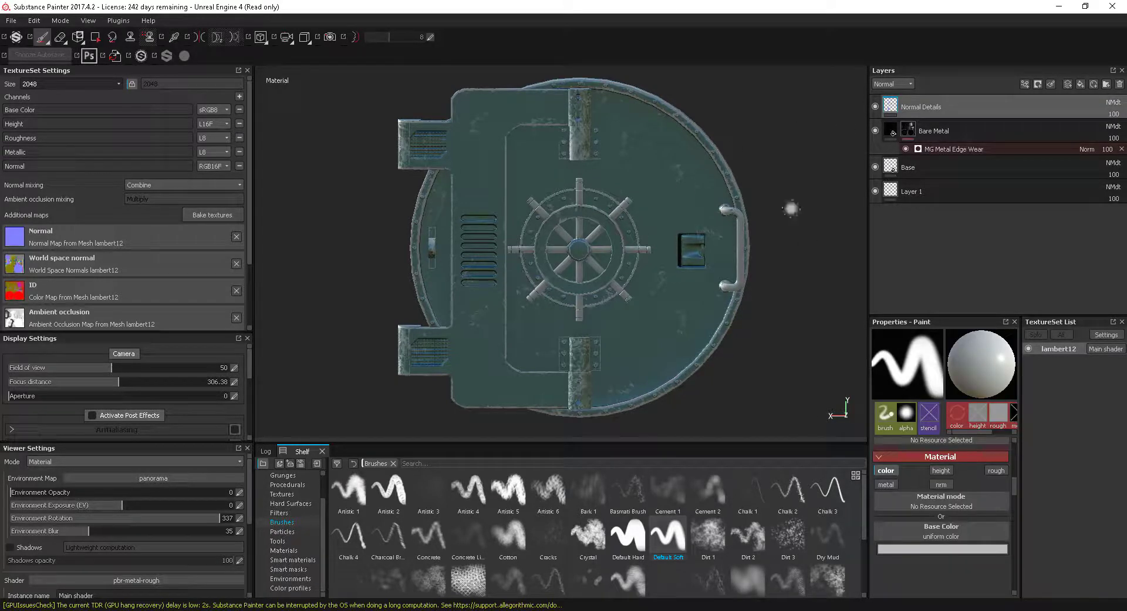
pyautogui.doubleClick(907, 107)
pyautogui.click(876, 106)
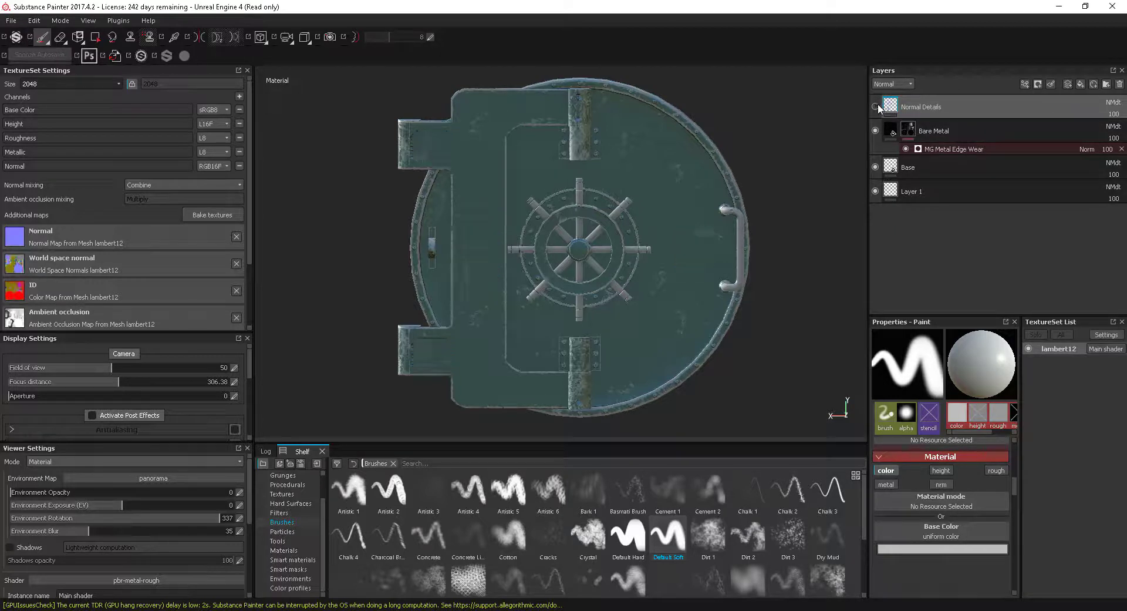
pyautogui.click(875, 107)
pyautogui.click(875, 107)
pyautogui.click(875, 106)
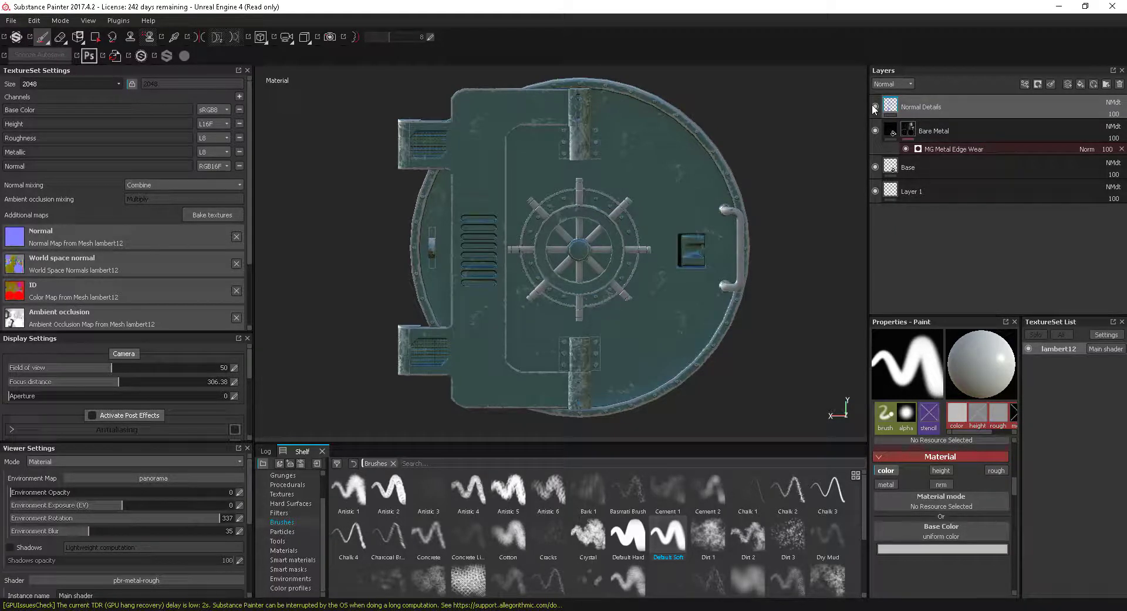
# - Add an anchor point to the Normal Details layer
pyautogui.rightClick(962, 109)
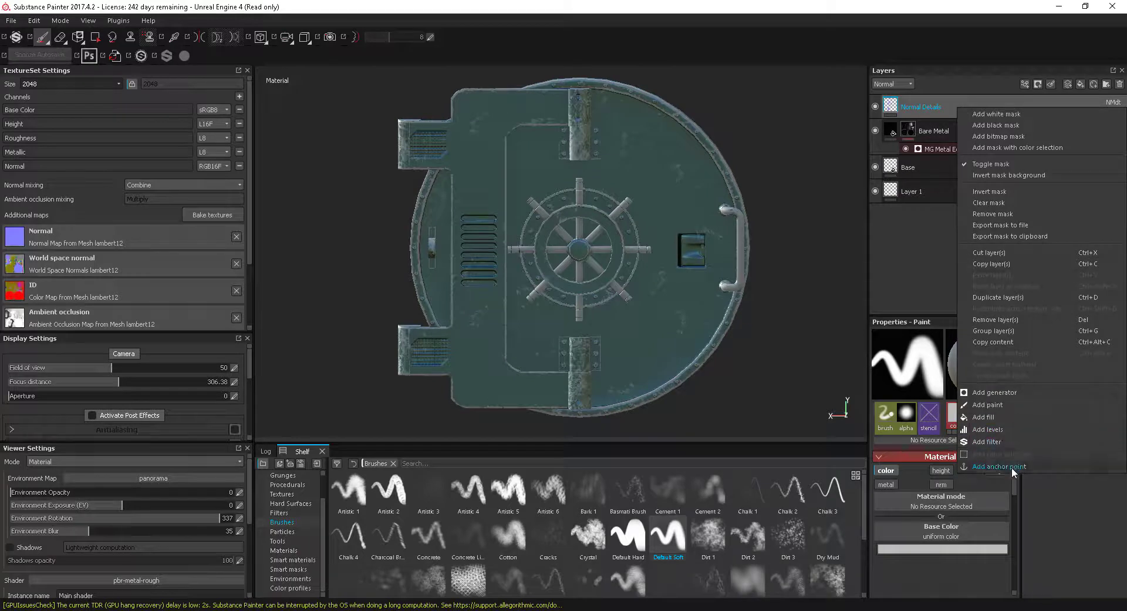
pyautogui.click(996, 465)
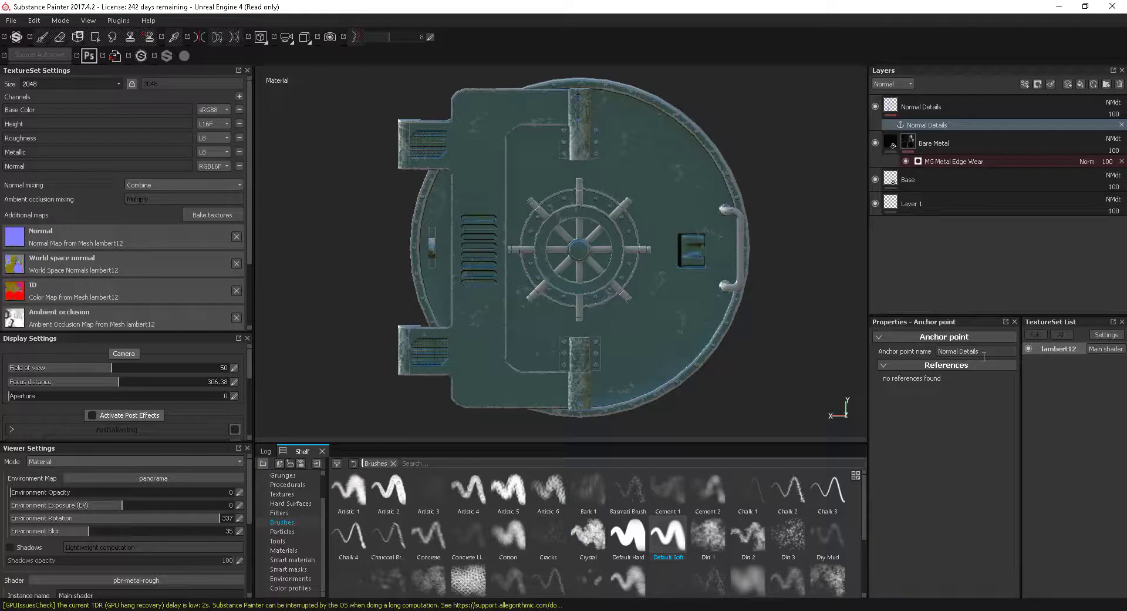
pyautogui.click(955, 114)
pyautogui.click(952, 125)
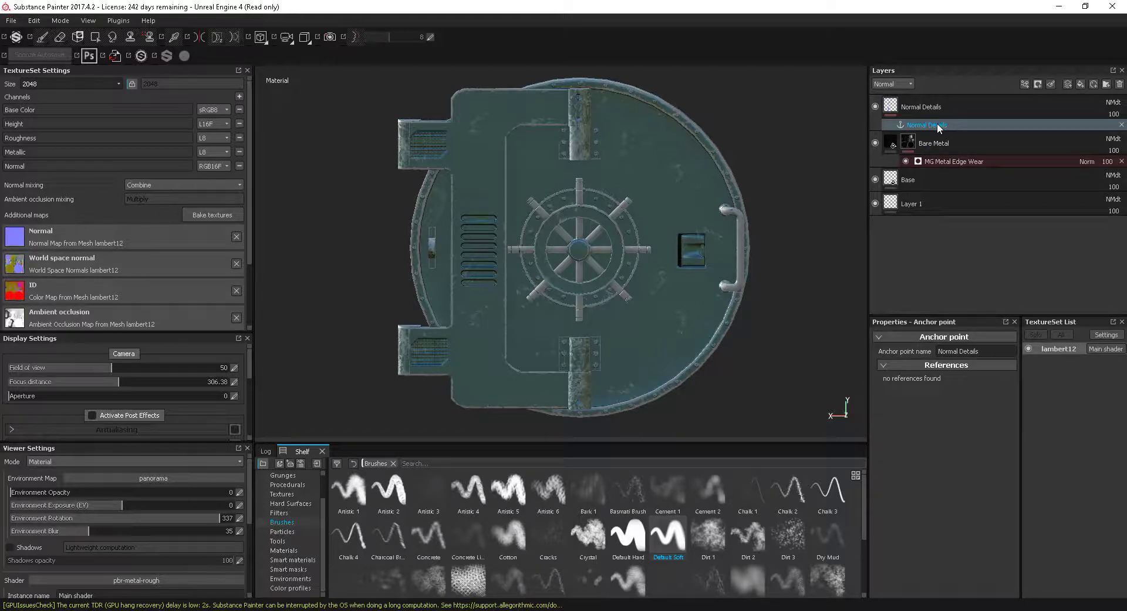
# - Review the Micro Details parameters and image inputs of the MG Metal Edge Wear generator, including the sources offered for Micro Normal
pyautogui.click(963, 160)
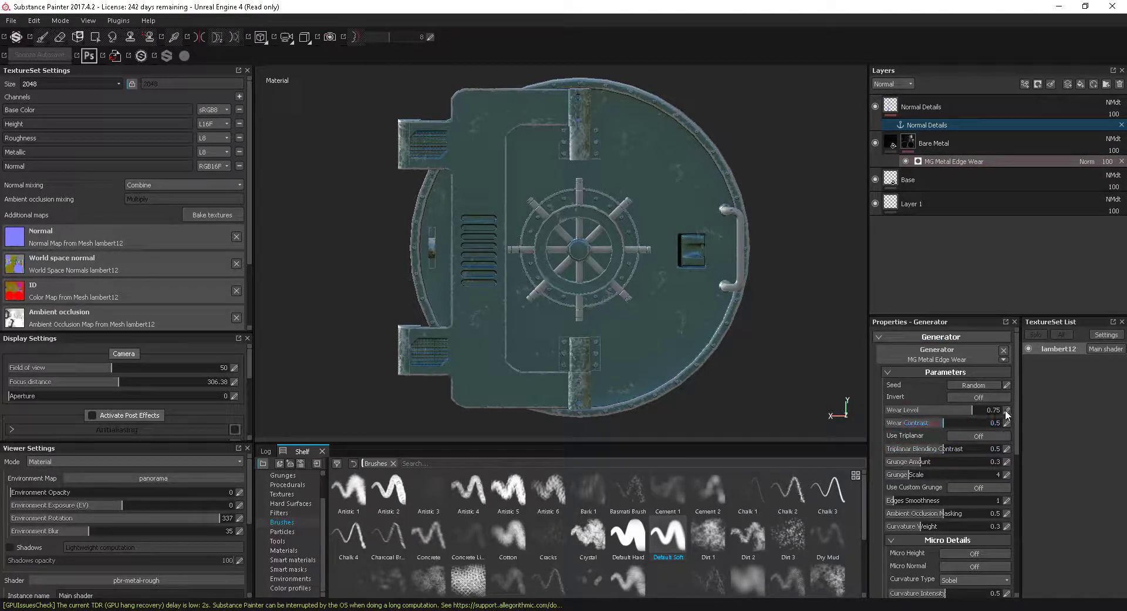
pyautogui.scroll(-5, 1018, 396)
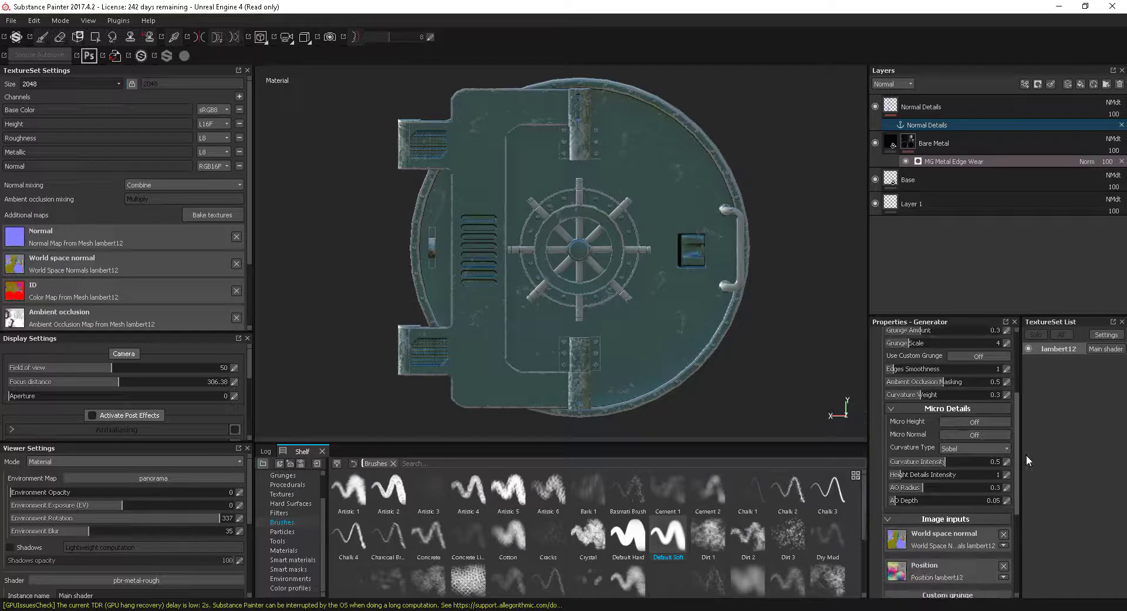
pyautogui.scroll(-3, 1027, 487)
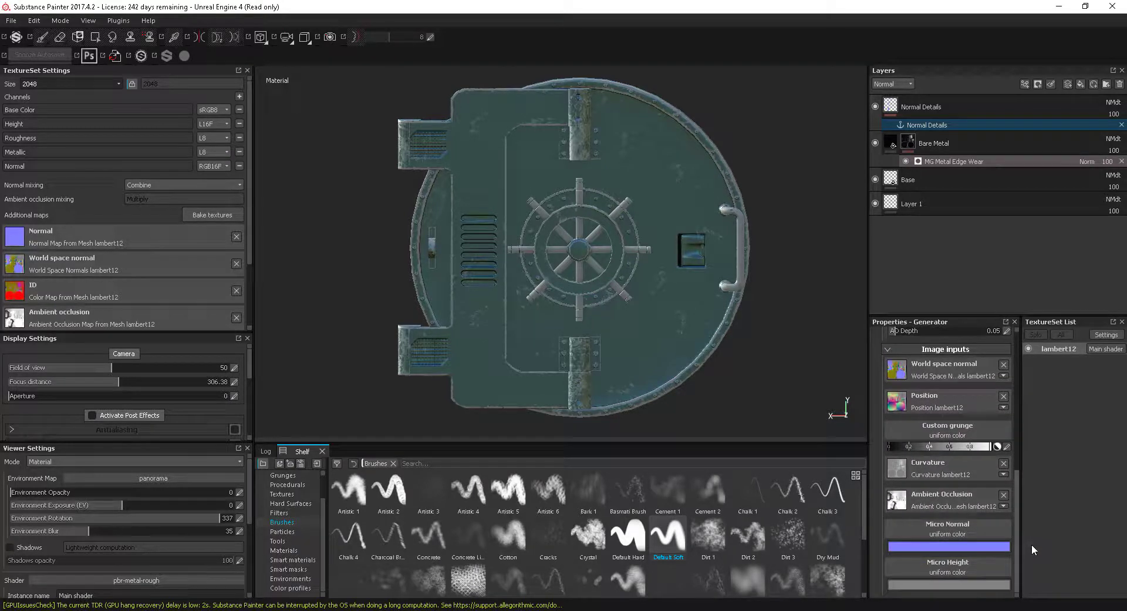
pyautogui.scroll(4, 1019, 488)
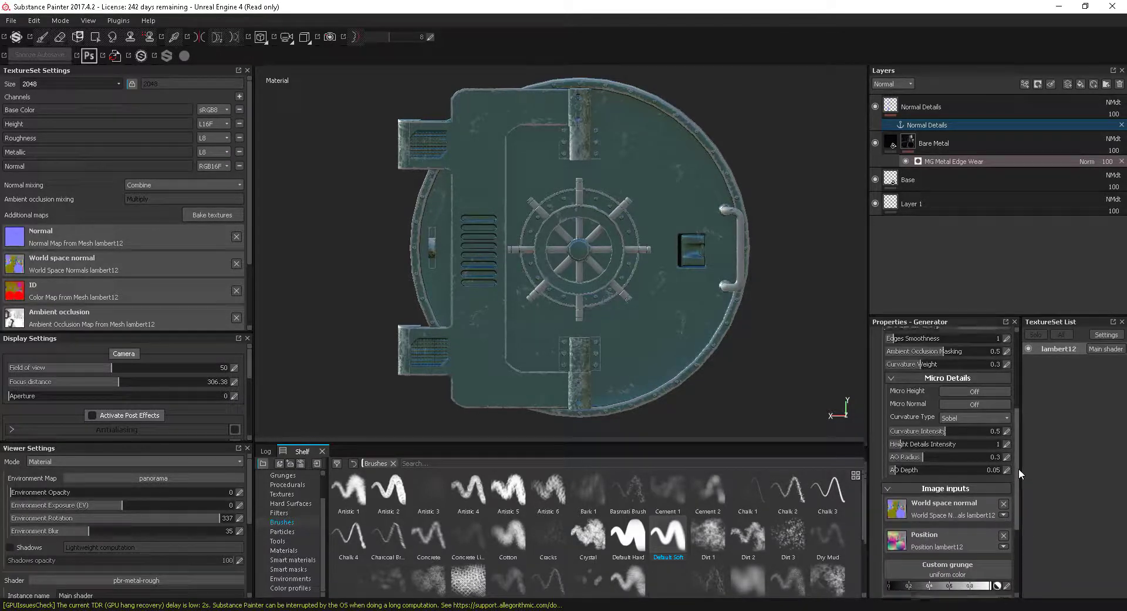
pyautogui.scroll(1, 1018, 457)
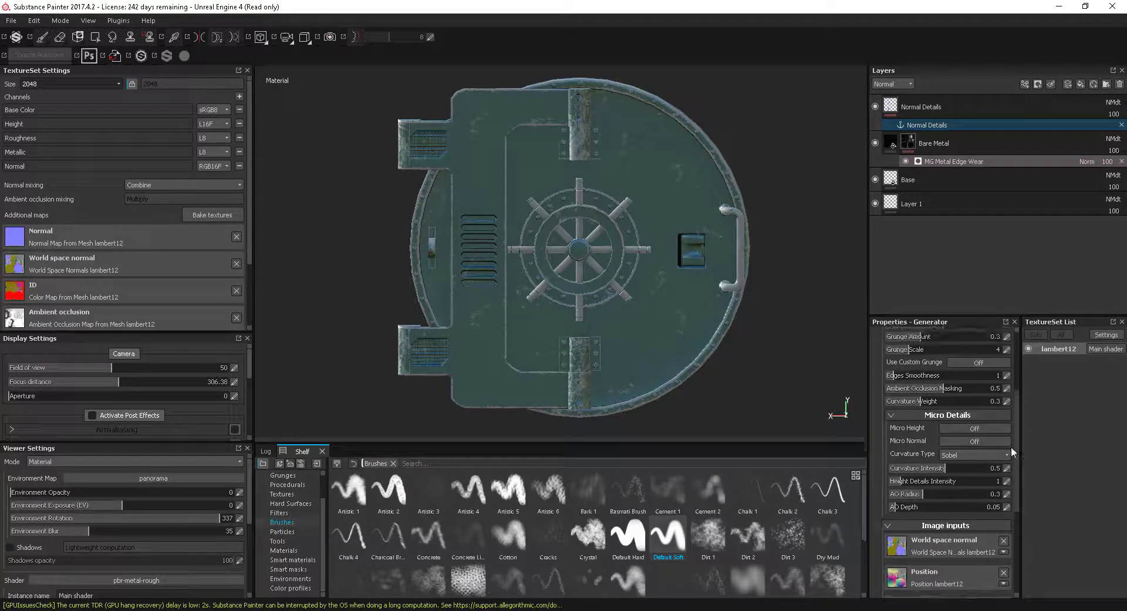
pyautogui.click(950, 413)
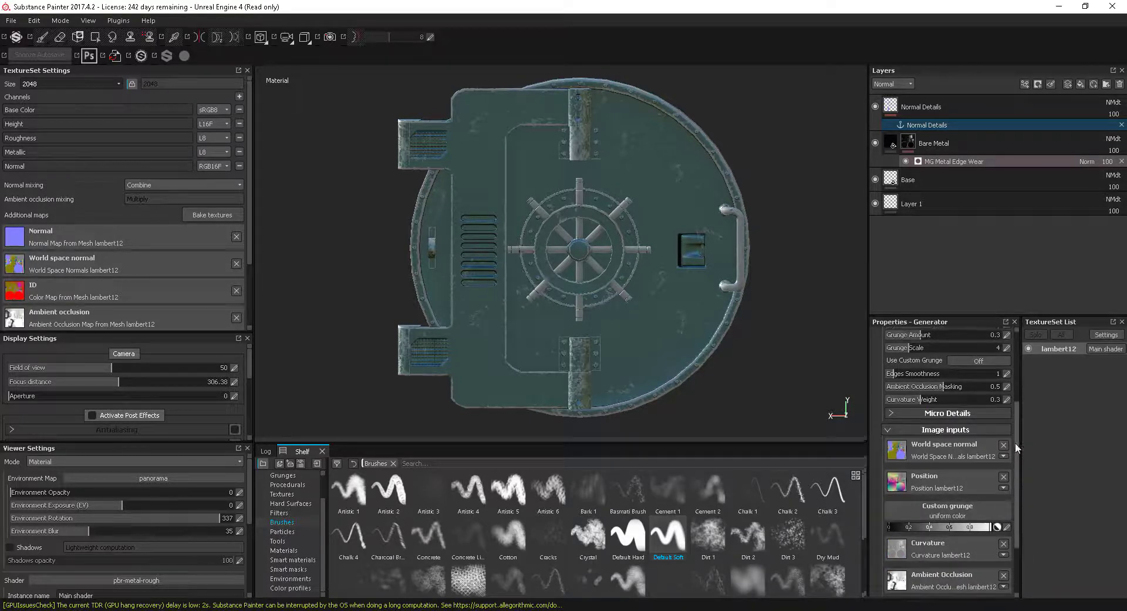
pyautogui.scroll(-3, 1016, 443)
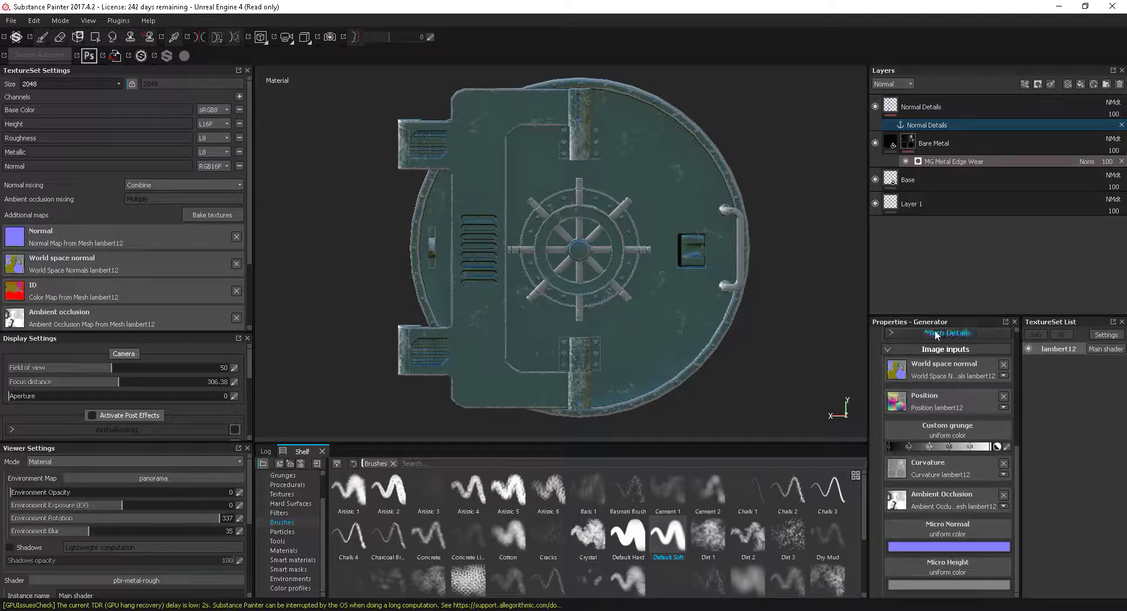
pyautogui.moveTo(1017, 461); pyautogui.dragTo(1033, 491)
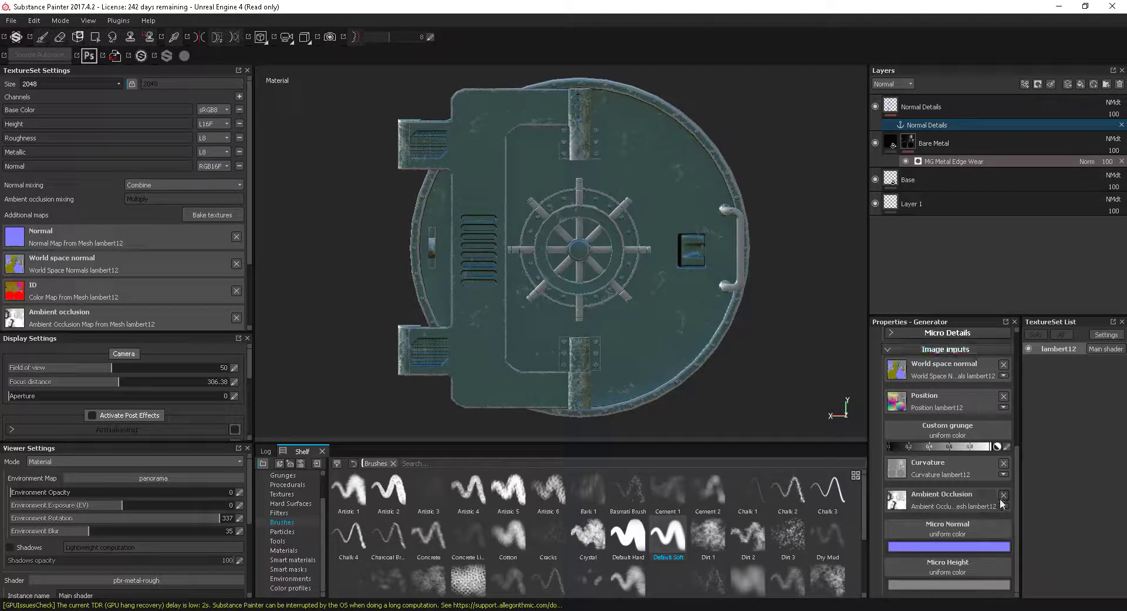
pyautogui.click(940, 333)
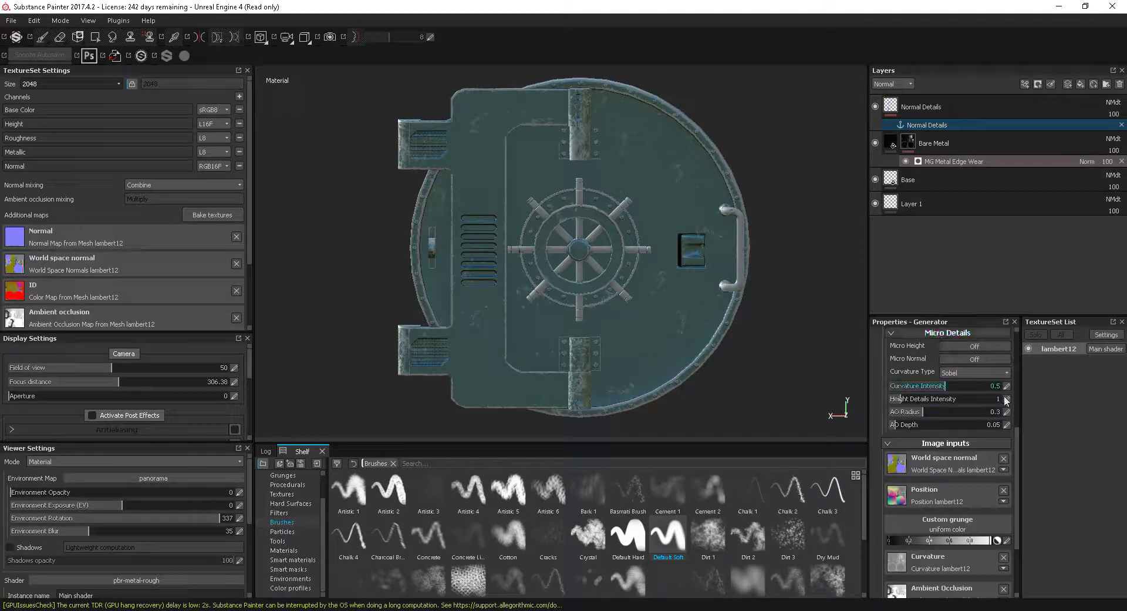
pyautogui.moveTo(1016, 484); pyautogui.dragTo(1016, 530)
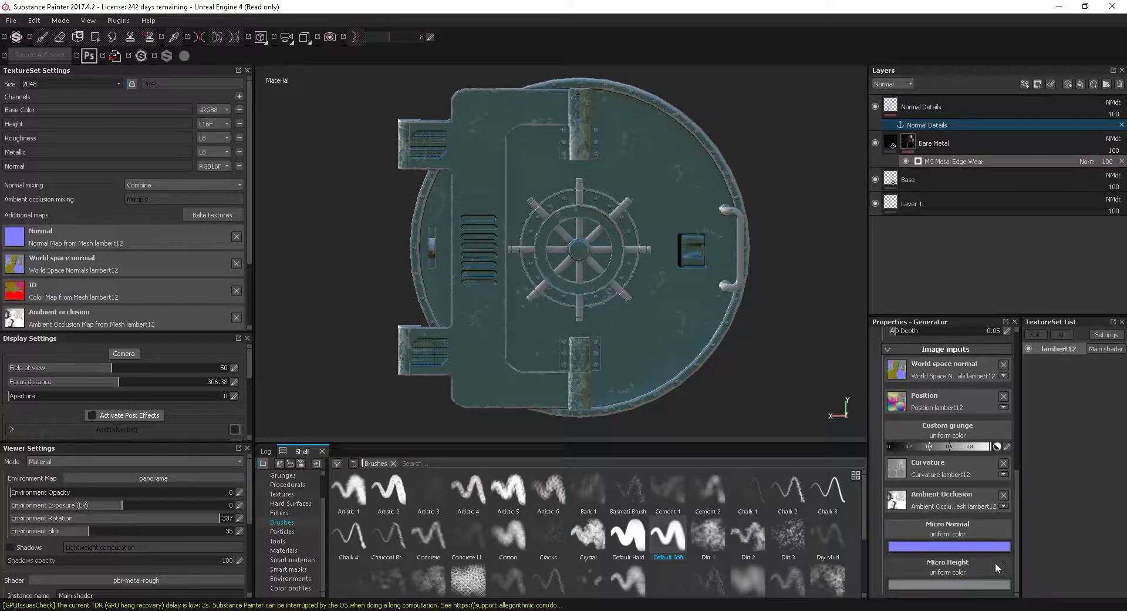
pyautogui.click(957, 532)
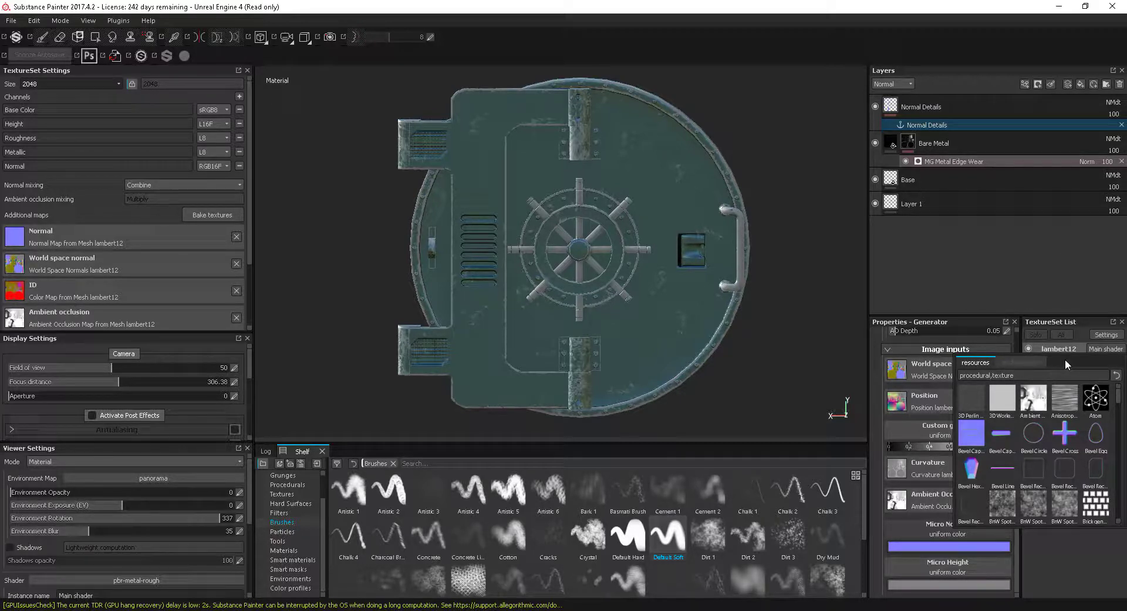
# - Move the Normal Details layer between the Bare Metal and Base layers in the layer stack
pyautogui.click(953, 108)
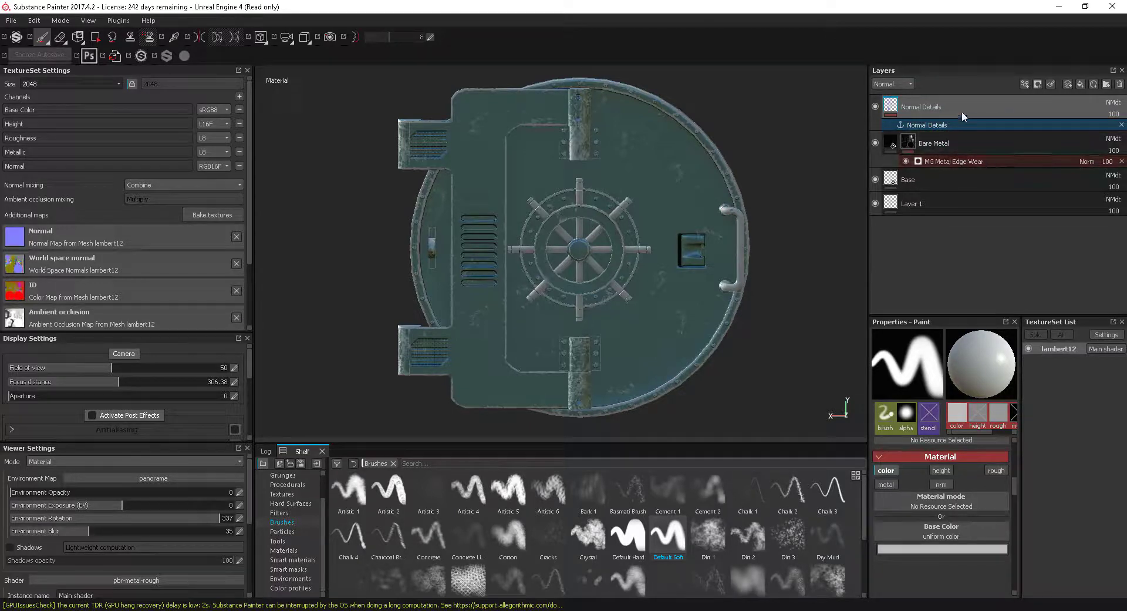
pyautogui.moveTo(953, 104); pyautogui.dragTo(968, 173)
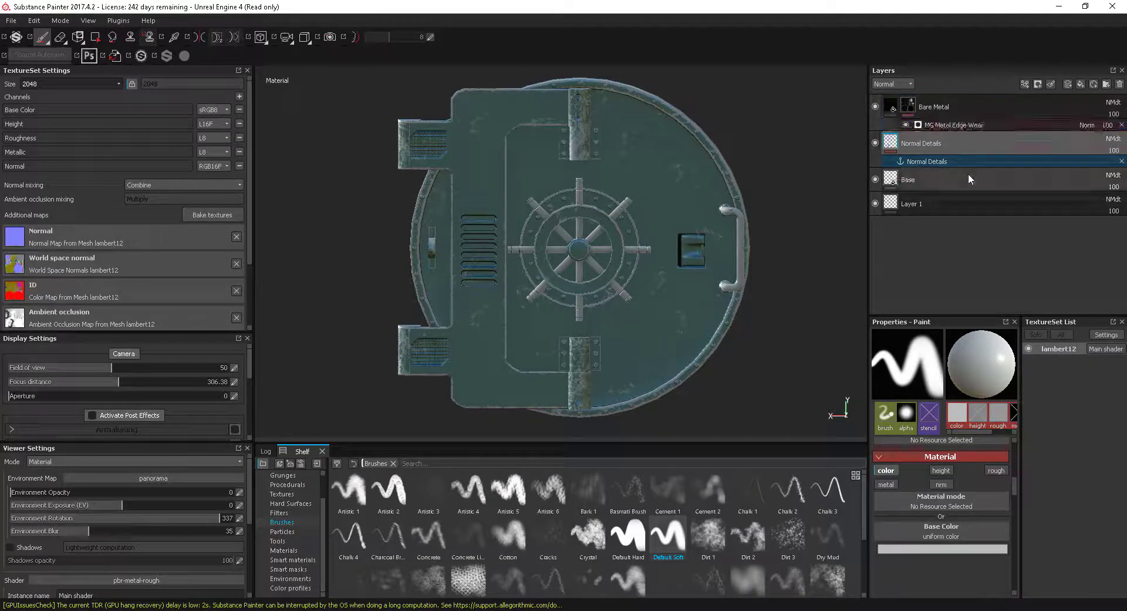
# - Assign the Normal Details anchor point as MG Metal Edge Wear's Micro Normal input and set its referenced channel to Normal
pyautogui.click(952, 124)
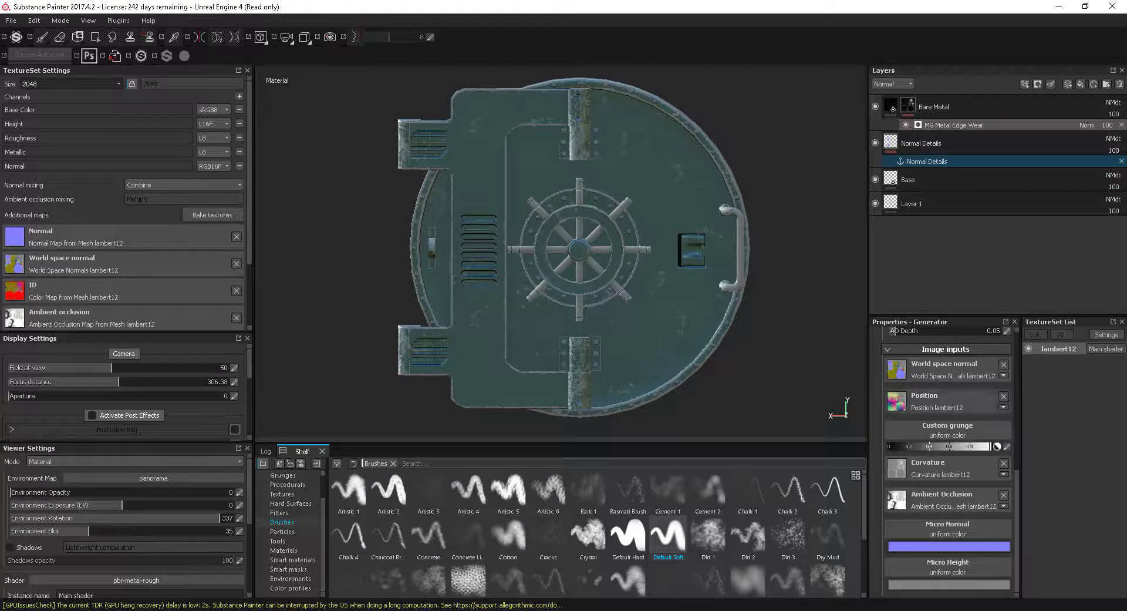
pyautogui.click(950, 527)
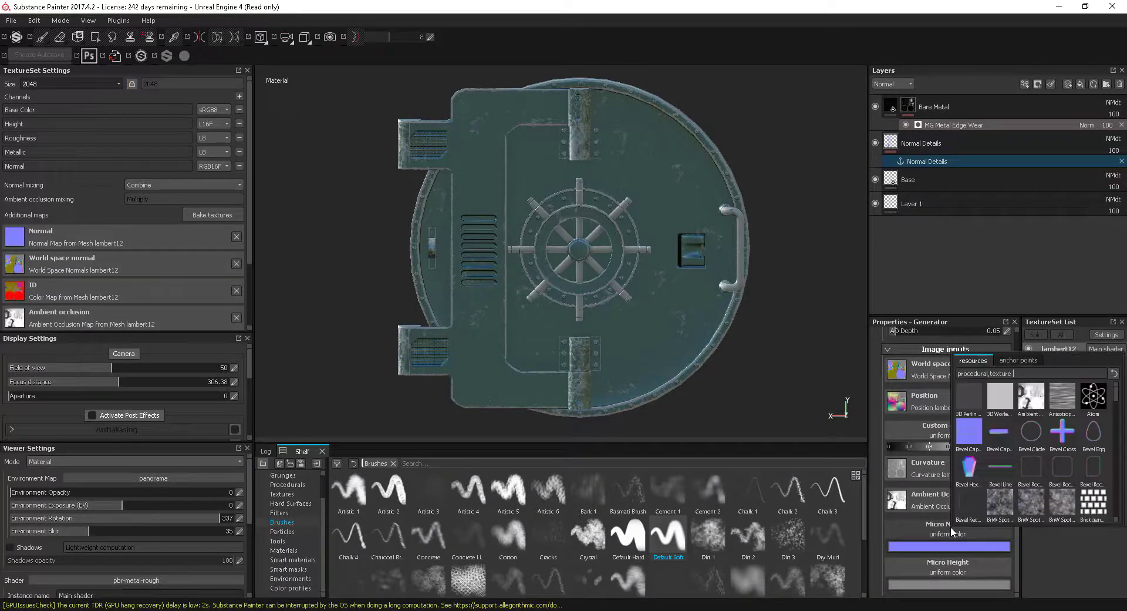
pyautogui.click(1022, 360)
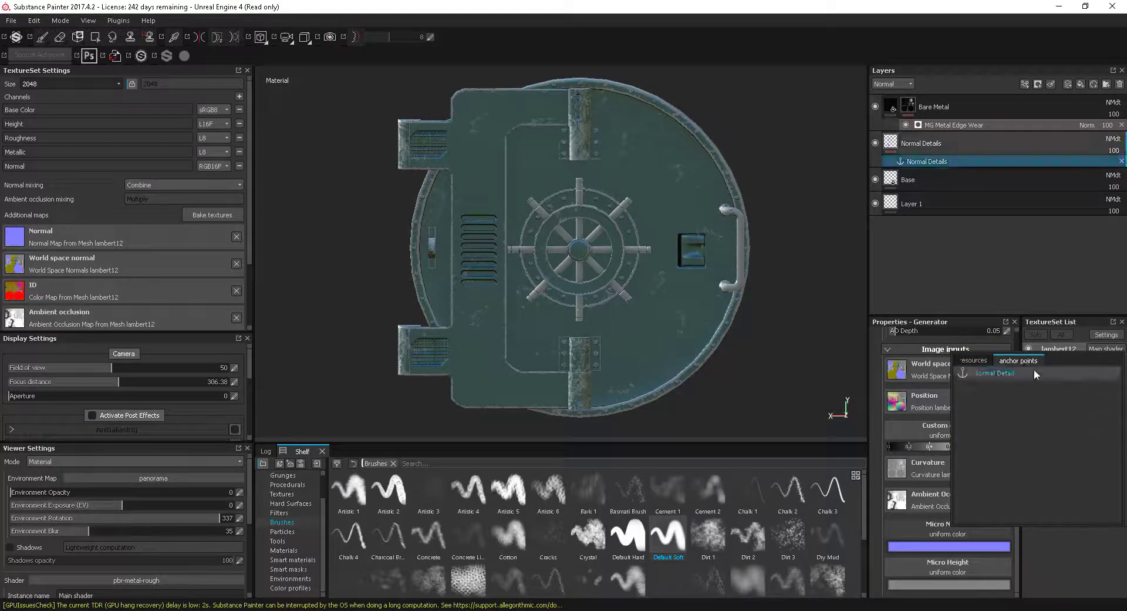
pyautogui.click(991, 373)
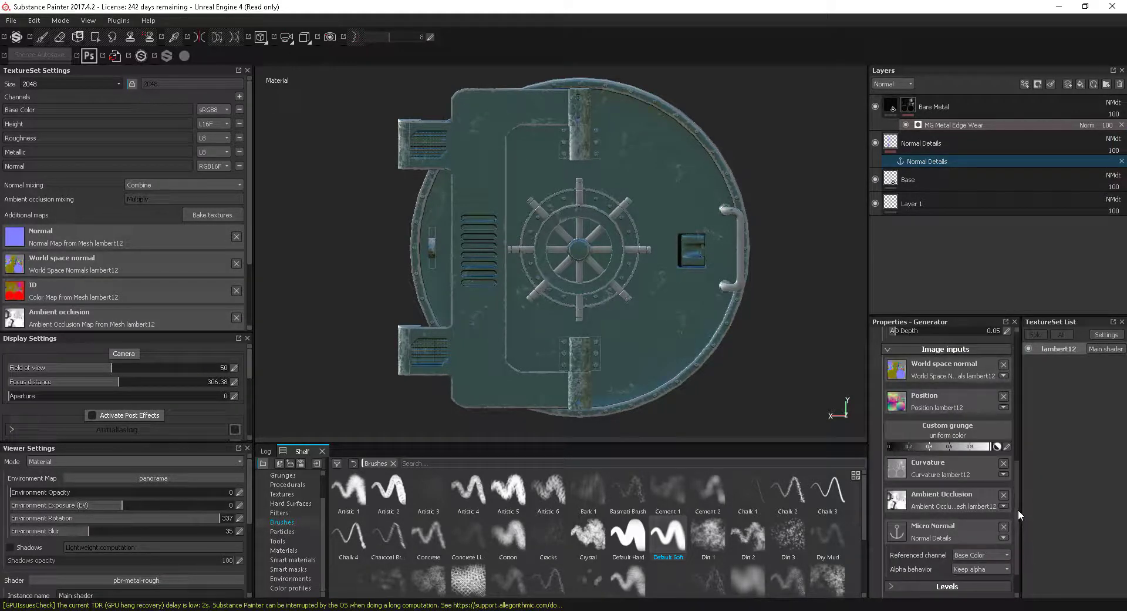
pyautogui.scroll(-2, 1019, 509)
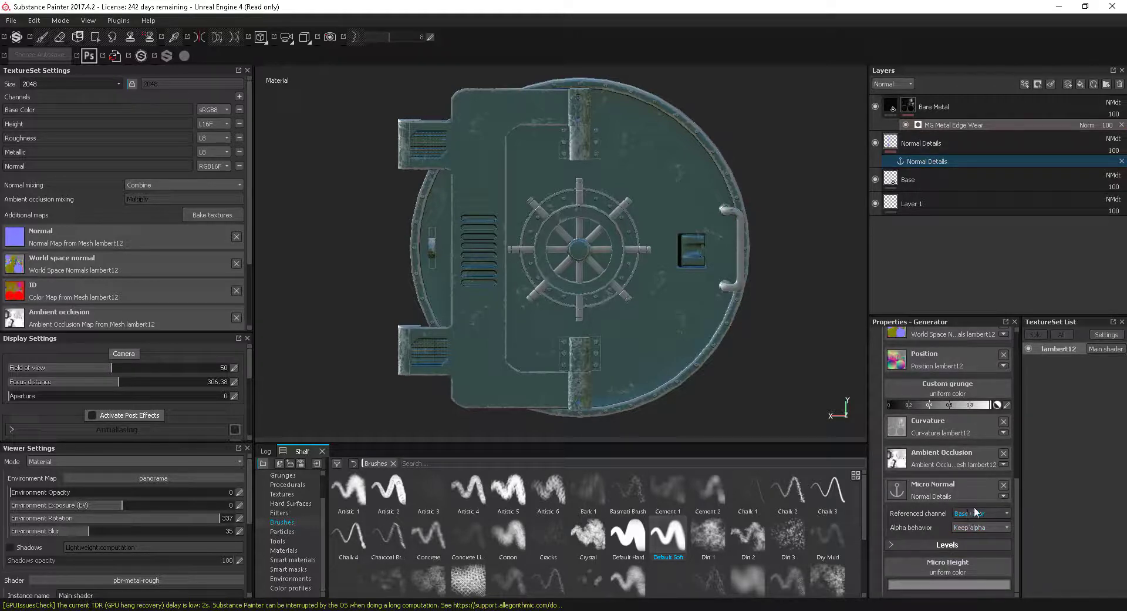
pyautogui.click(991, 512)
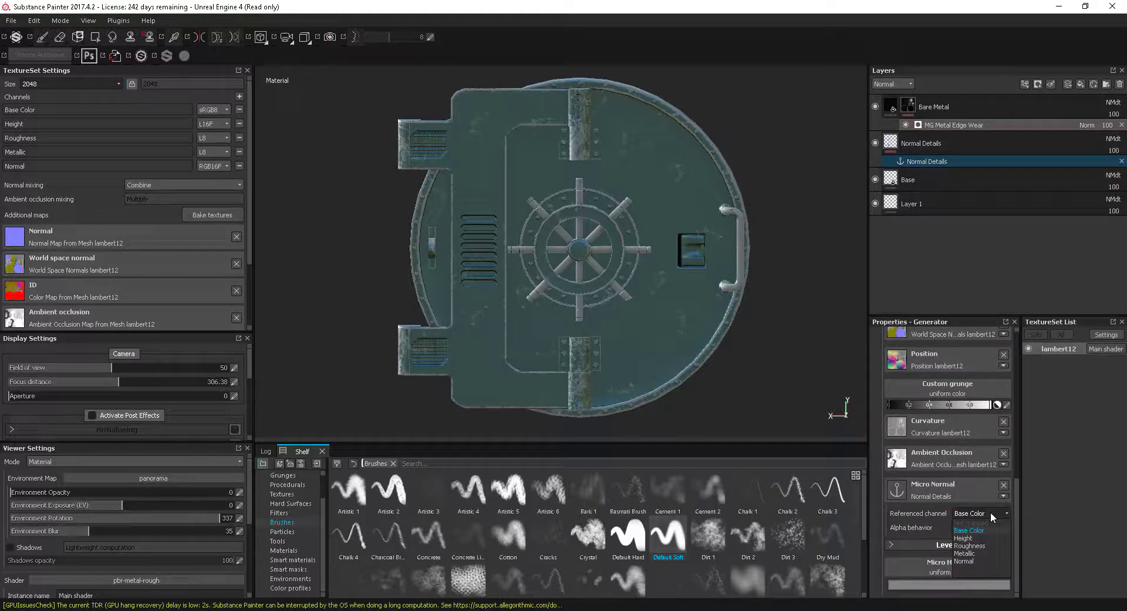
pyautogui.click(972, 559)
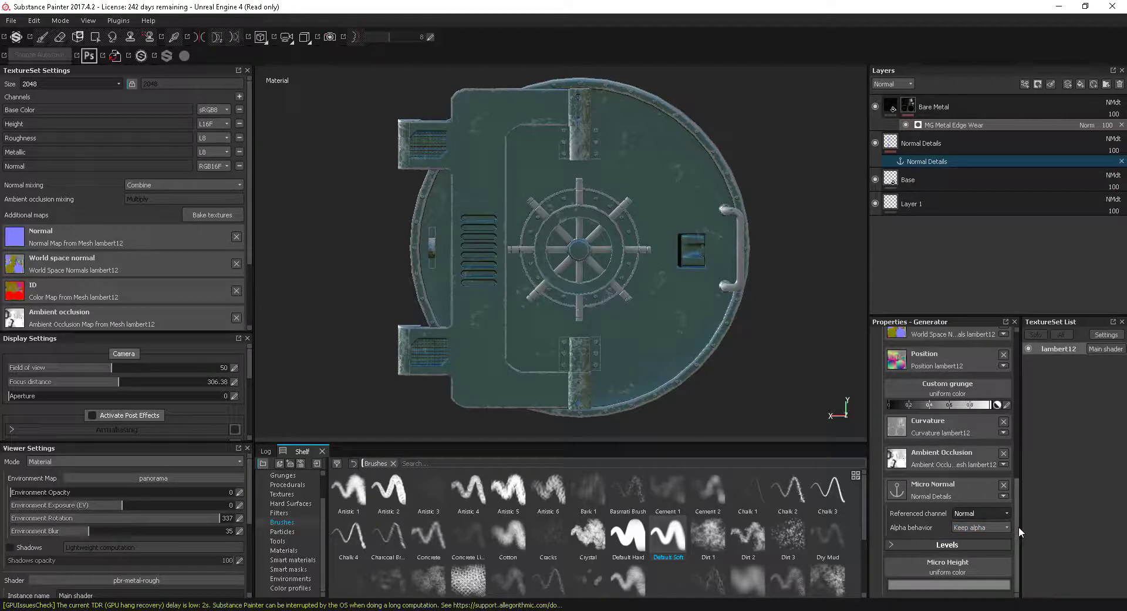
# - Turn on Micro Normal in the edge wear generator's Micro Details
pyautogui.scroll(1, 1020, 523)
pyautogui.moveTo(1019, 519); pyautogui.dragTo(1010, 439)
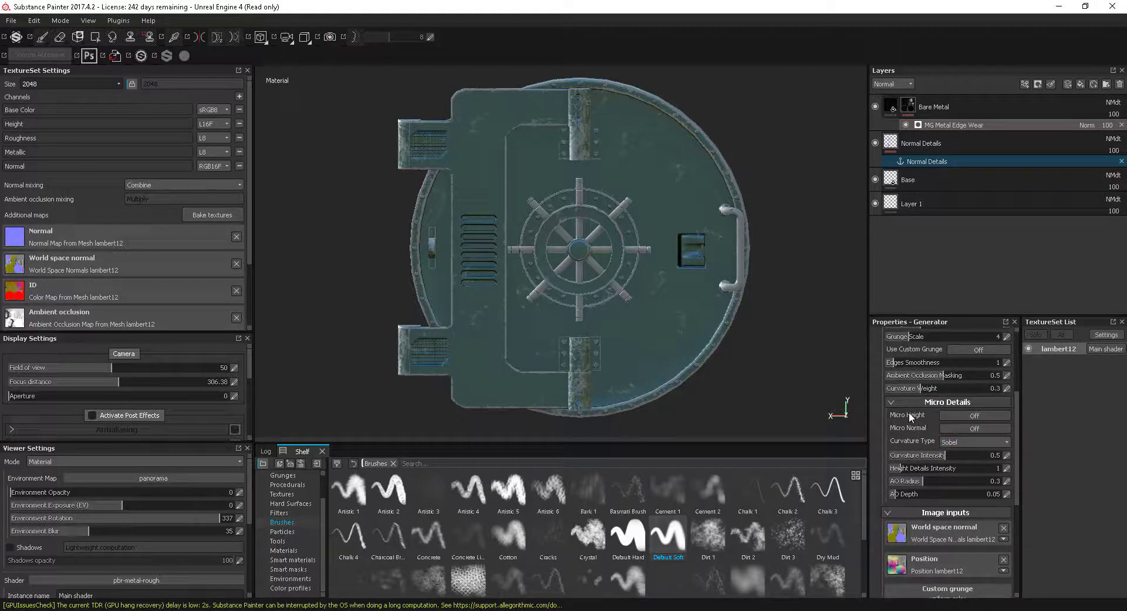
pyautogui.click(973, 427)
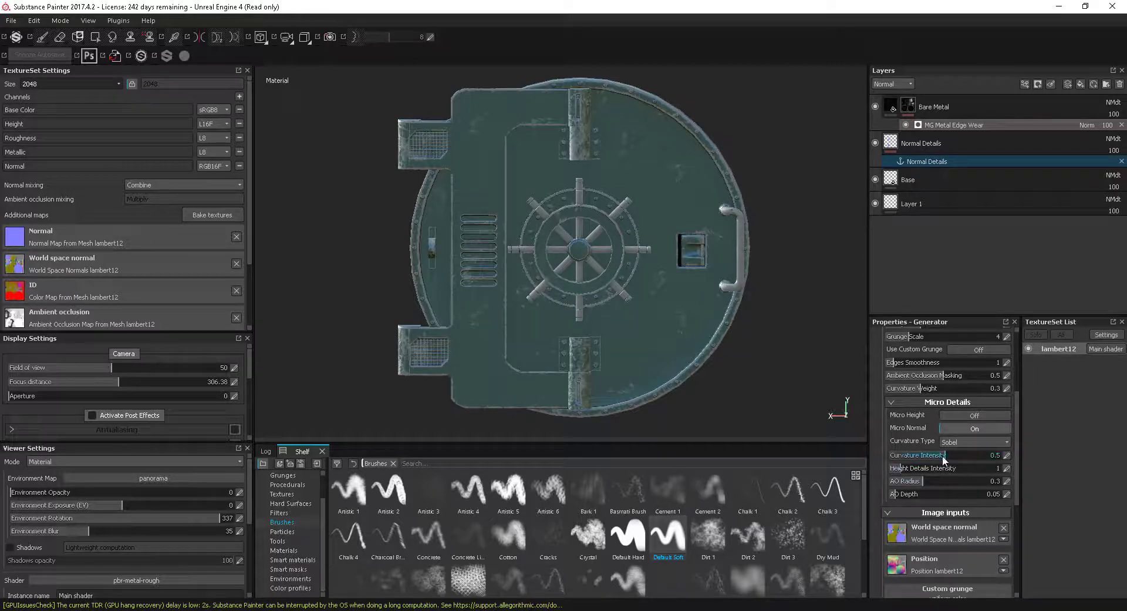
# - Set the generator's Micro Details to a Curvature Intensity of 0.49 and an AO Depth of 0.37
pyautogui.moveTo(906, 454); pyautogui.dragTo(926, 453)
pyautogui.moveTo(916, 494); pyautogui.dragTo(981, 499)
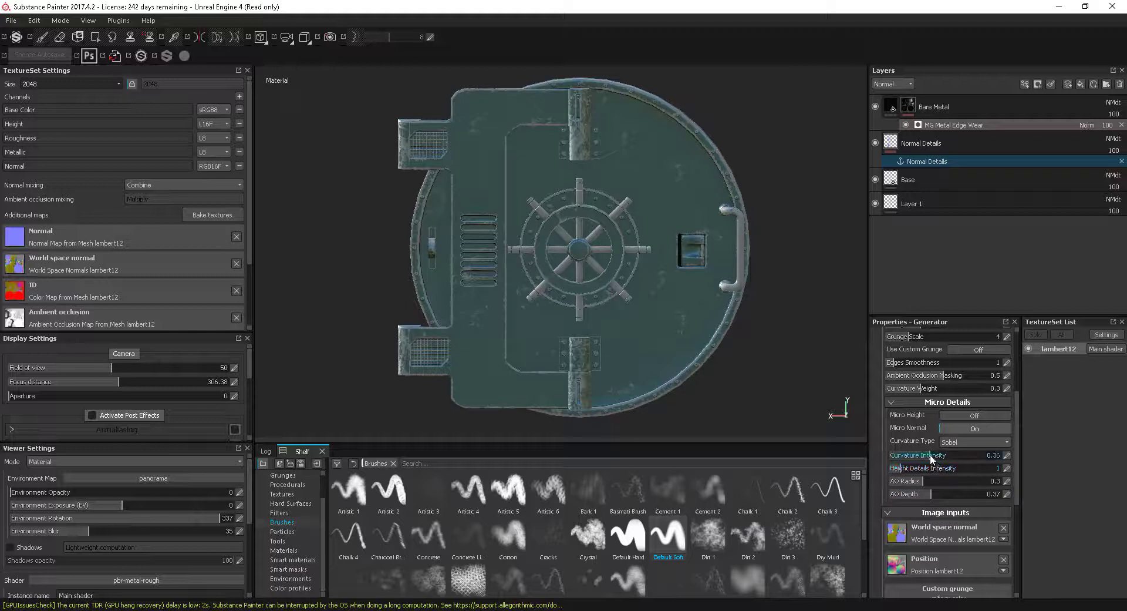
pyautogui.moveTo(910, 459); pyautogui.dragTo(938, 461)
# - Switch the viewport to perspective and examine the edge wear on the painted vents, rivets and wheel surroundings
pyautogui.press('f')
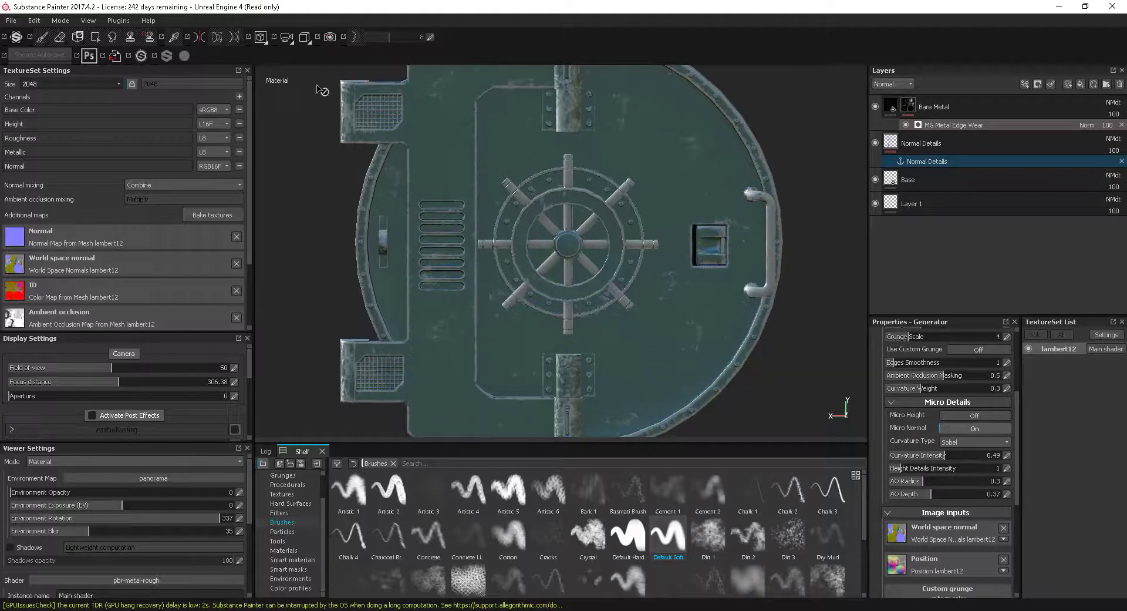
pyautogui.click(305, 39)
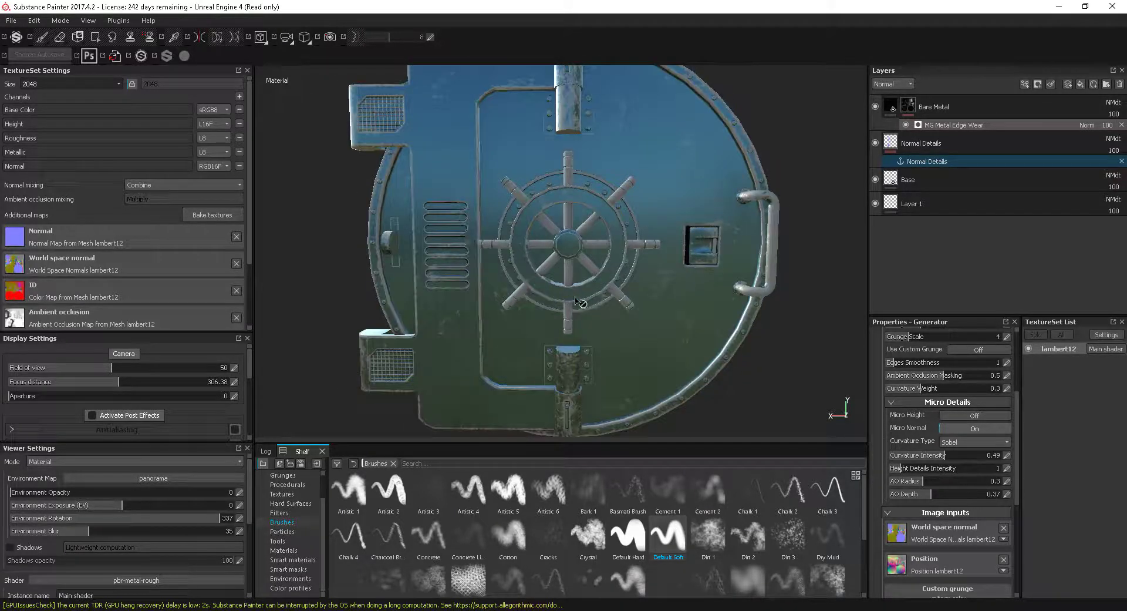
pyautogui.keyDown('alt'); pyautogui.moveTo(663, 318); pyautogui.dragTo(667, 343, button='right'); pyautogui.keyUp('alt')
pyautogui.keyDown('alt'); pyautogui.moveTo(667, 344); pyautogui.dragTo(661, 349); pyautogui.keyUp('alt')
pyautogui.keyDown('alt'); pyautogui.moveTo(661, 349); pyautogui.dragTo(682, 405, button='middle'); pyautogui.keyUp('alt')
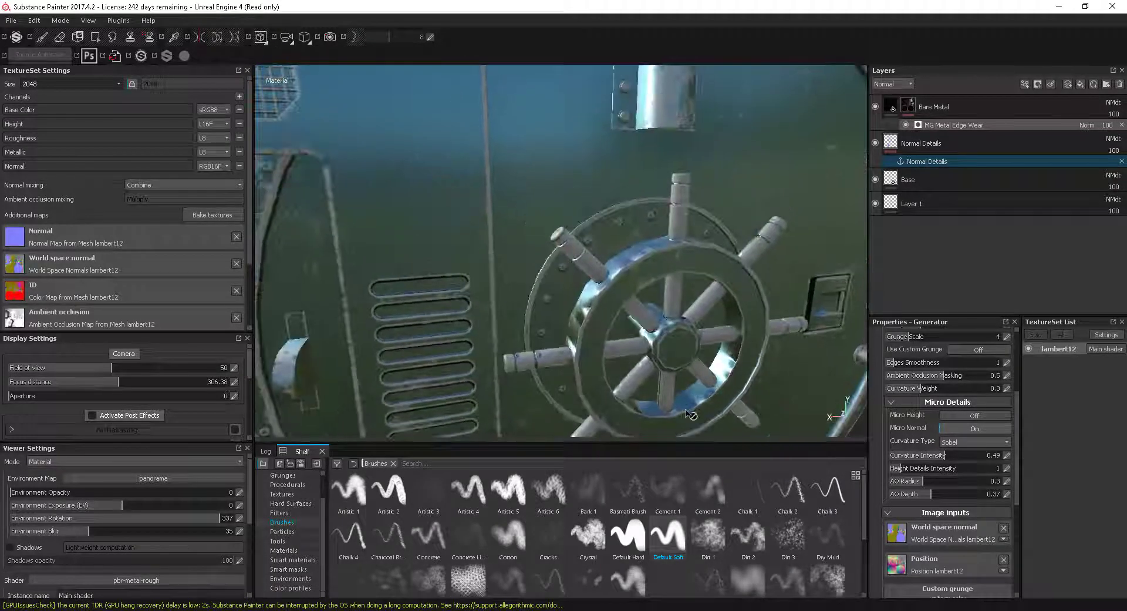
pyautogui.keyDown('alt'); pyautogui.moveTo(681, 405); pyautogui.dragTo(611, 314); pyautogui.keyUp('alt')
pyautogui.keyDown('alt'); pyautogui.moveTo(609, 314); pyautogui.dragTo(554, 329, button='middle'); pyautogui.keyUp('alt')
pyautogui.moveTo(554, 329)
pyautogui.keyDown('alt'); pyautogui.mouseDown()
pyautogui.moveTo(537, 329)
pyautogui.moveTo(558, 322)
pyautogui.moveTo(566, 294)
pyautogui.moveTo(536, 246)
pyautogui.mouseUp(); pyautogui.keyUp('alt')
# - On the Normal Details layer, stamp an enlarged Circle Button Steps hard surface above the square latch recess, painting only the normal channel
pyautogui.click(938, 143)
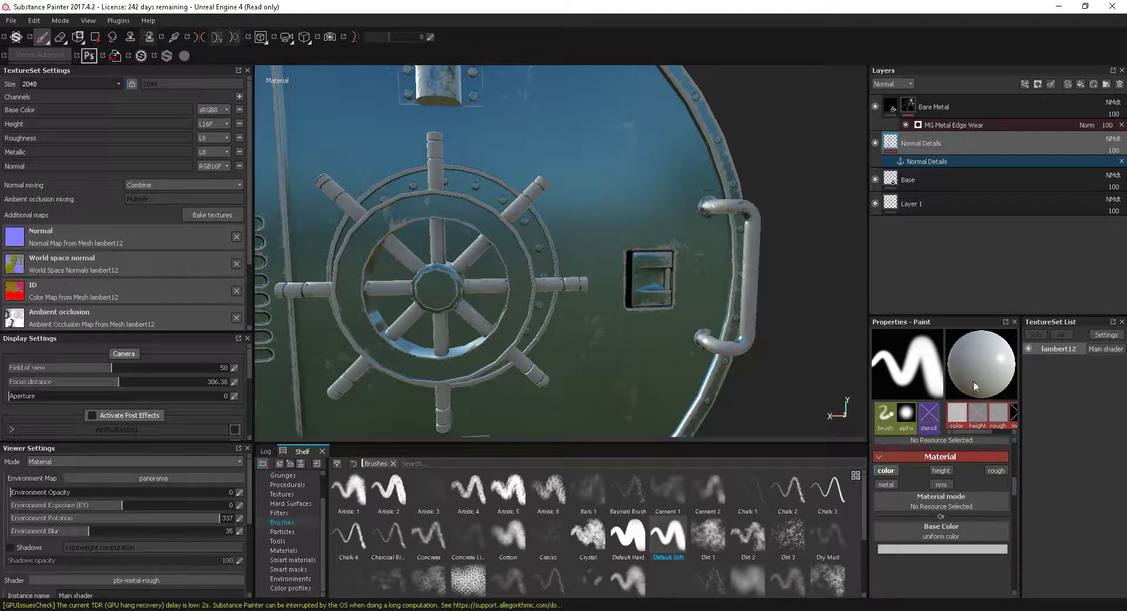
pyautogui.click(941, 484)
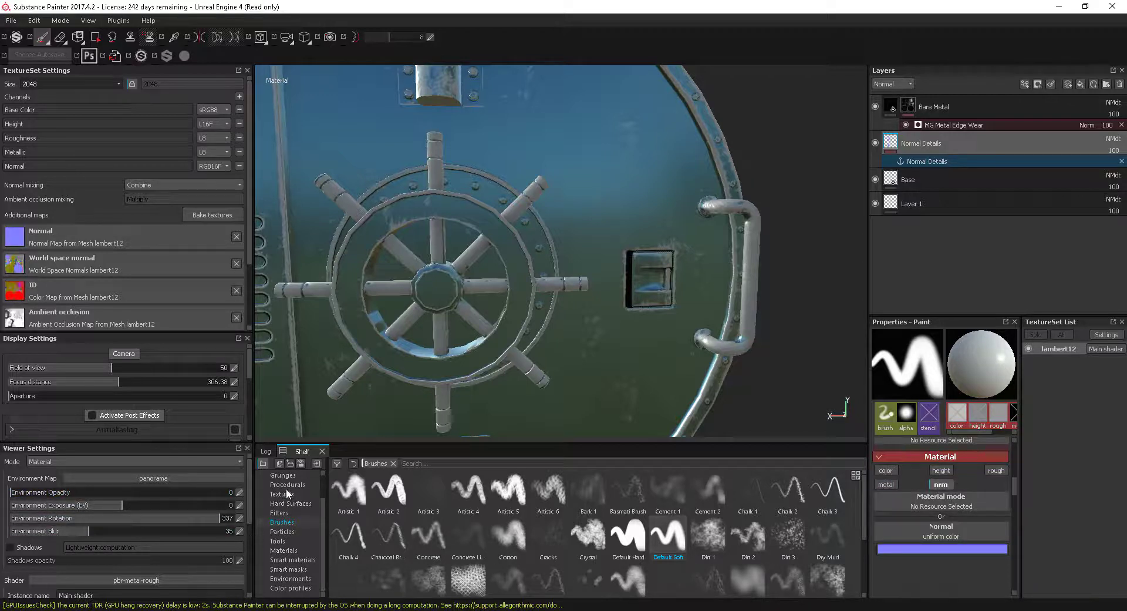
pyautogui.click(291, 503)
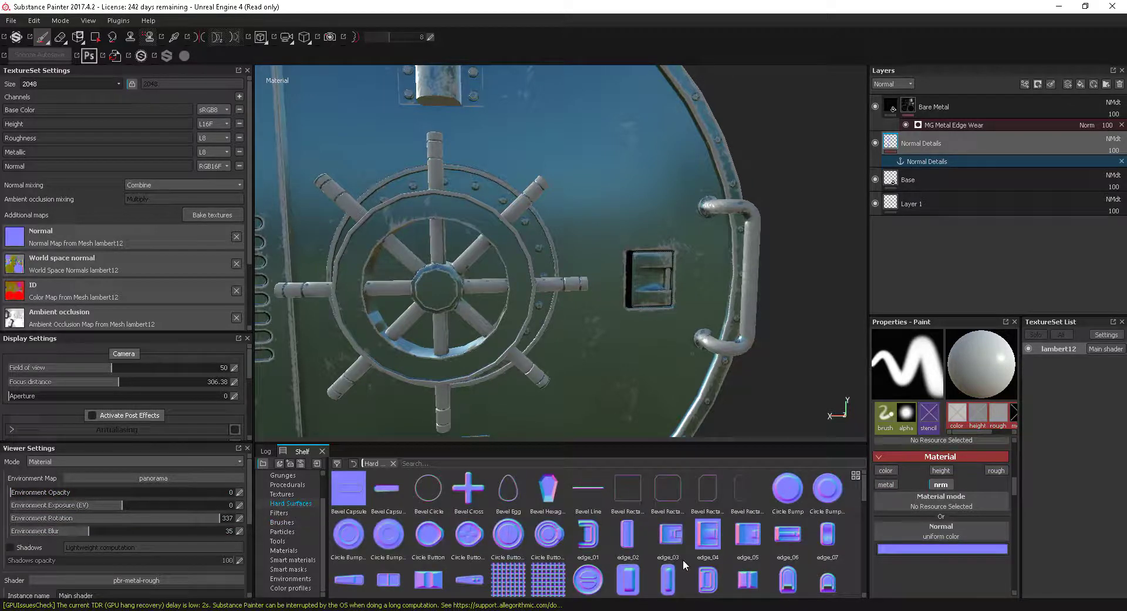
pyautogui.moveTo(550, 538); pyautogui.dragTo(941, 531)
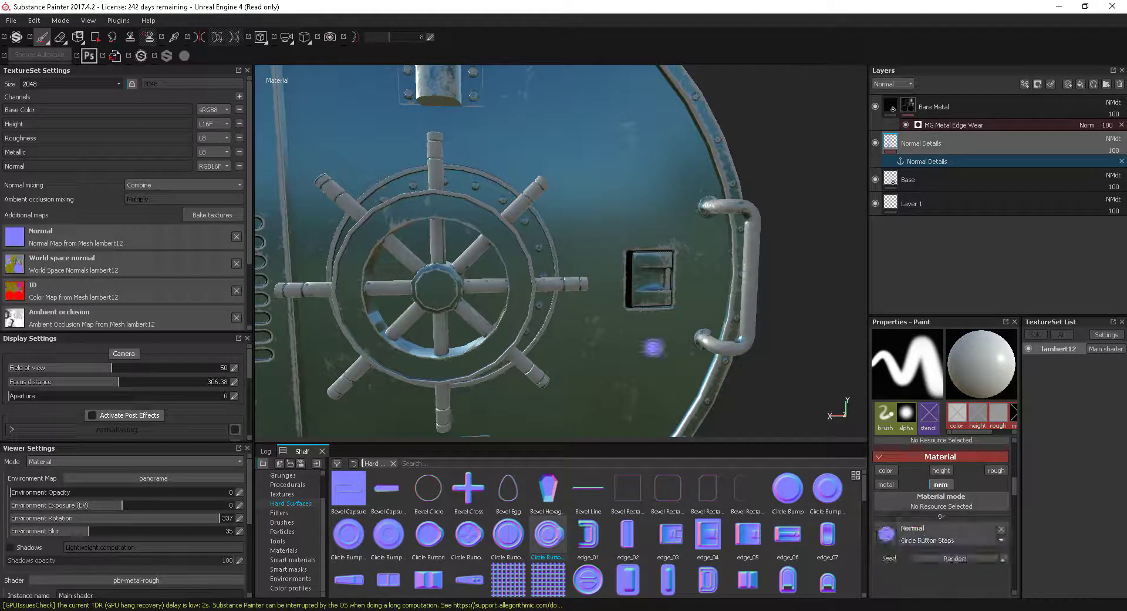
pyautogui.moveTo(649, 198)
pyautogui.keyDown('ctrl'); pyautogui.mouseDown(button='right')
pyautogui.moveTo(641, 181)
pyautogui.moveTo(675, 182)
pyautogui.moveTo(630, 175)
pyautogui.moveTo(606, 161)
pyautogui.moveTo(606, 143)
pyautogui.mouseUp(button='right'); pyautogui.keyUp('ctrl')
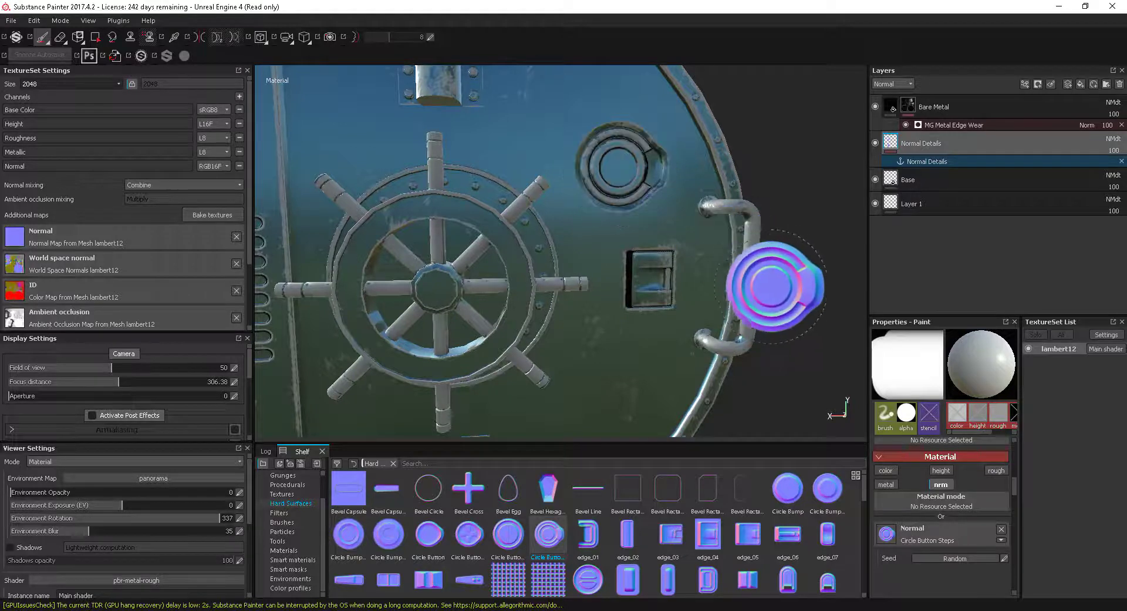
# - Inspect the edge wear around the stamped circular detail up close and from several angles
pyautogui.moveTo(749, 258)
pyautogui.keyDown('alt'); pyautogui.mouseDown()
pyautogui.moveTo(662, 269)
pyautogui.moveTo(723, 276)
pyautogui.mouseUp(); pyautogui.keyUp('alt')
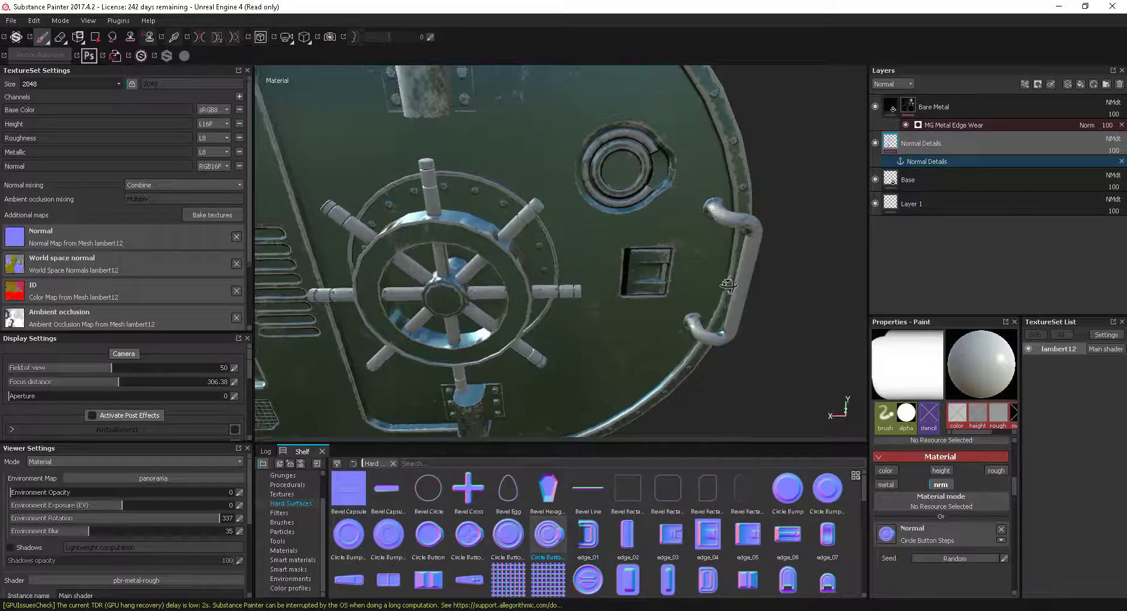
pyautogui.keyDown('alt'); pyautogui.moveTo(723, 276); pyautogui.dragTo(838, 294, button='right'); pyautogui.keyUp('alt')
pyautogui.keyDown('alt'); pyautogui.moveTo(837, 294); pyautogui.dragTo(792, 399, button='middle'); pyautogui.keyUp('alt')
pyautogui.moveTo(792, 399)
pyautogui.keyDown('alt'); pyautogui.mouseDown(button='right')
pyautogui.moveTo(762, 364)
pyautogui.moveTo(801, 371)
pyautogui.mouseUp(button='right'); pyautogui.keyUp('alt')
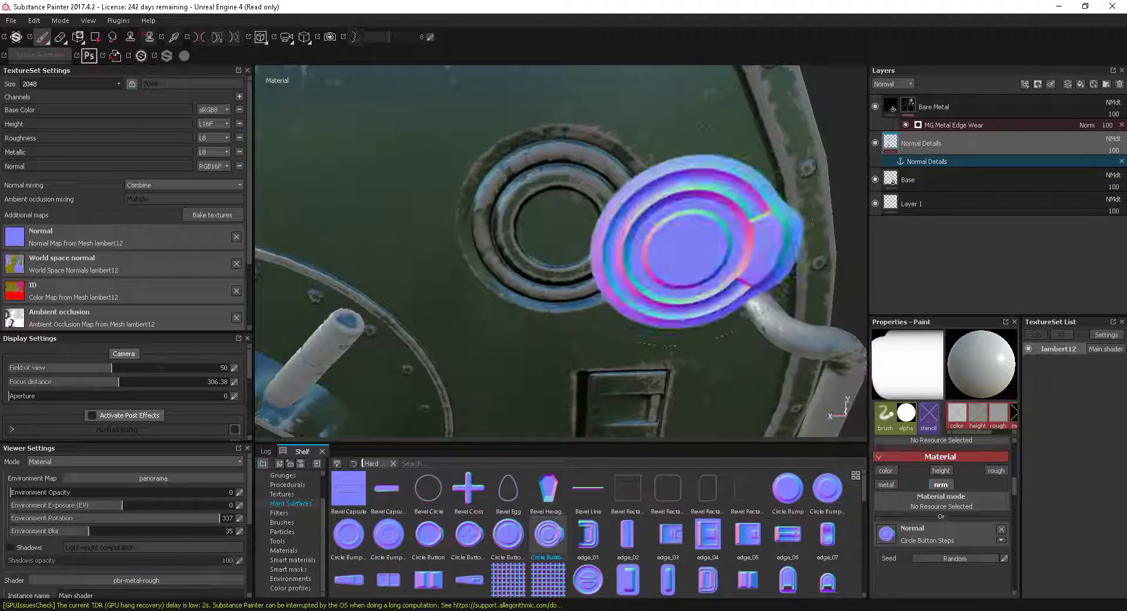
pyautogui.moveTo(763, 359)
pyautogui.keyDown('alt'); pyautogui.mouseDown()
pyautogui.moveTo(659, 311)
pyautogui.moveTo(725, 340)
pyautogui.mouseUp(); pyautogui.keyUp('alt')
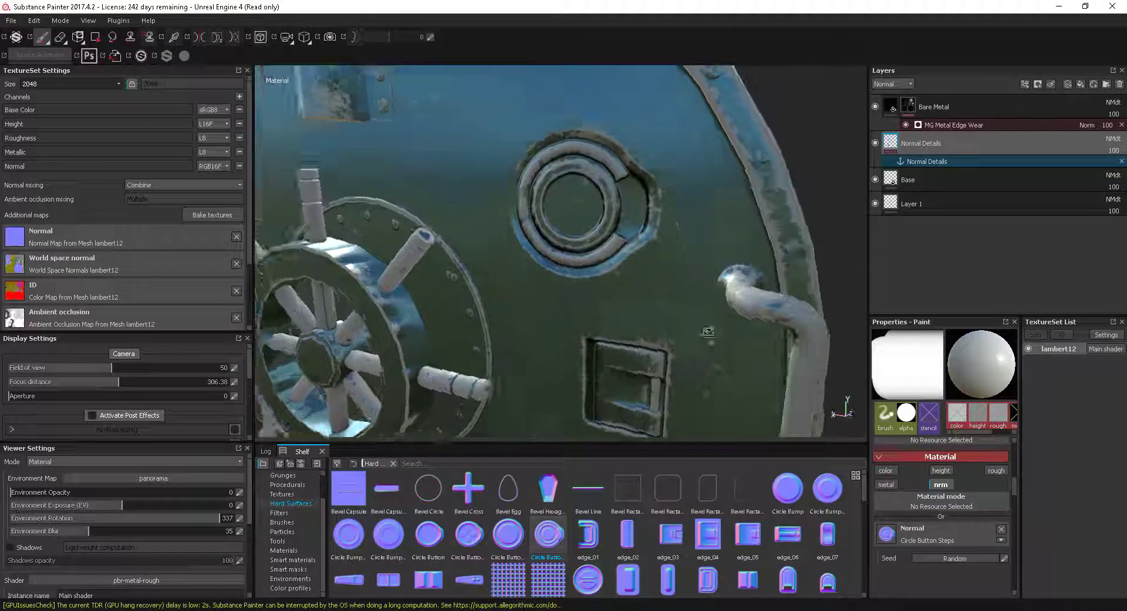
pyautogui.keyDown('alt'); pyautogui.moveTo(725, 341); pyautogui.dragTo(769, 352, button='right'); pyautogui.keyUp('alt')
pyautogui.moveTo(770, 352)
pyautogui.keyDown('alt'); pyautogui.mouseDown()
pyautogui.moveTo(758, 373)
pyautogui.moveTo(797, 343)
pyautogui.moveTo(758, 337)
pyautogui.mouseUp(); pyautogui.keyUp('alt')
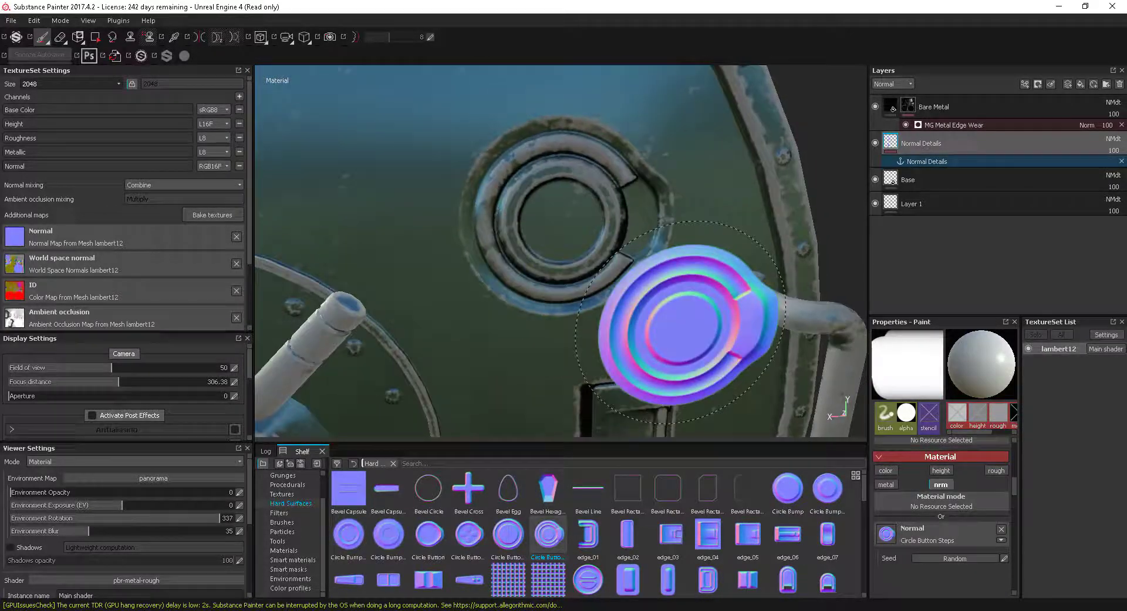
pyautogui.keyDown('alt'); pyautogui.moveTo(728, 346); pyautogui.dragTo(569, 303, button='right'); pyautogui.keyUp('alt')
pyautogui.moveTo(614, 329)
pyautogui.keyDown('alt'); pyautogui.mouseDown(button='middle')
pyautogui.moveTo(621, 214)
pyautogui.moveTo(681, 222)
pyautogui.mouseUp(button='middle'); pyautogui.keyUp('alt')
pyautogui.keyDown('alt'); pyautogui.moveTo(681, 222); pyautogui.dragTo(617, 231, button='right'); pyautogui.keyUp('alt')
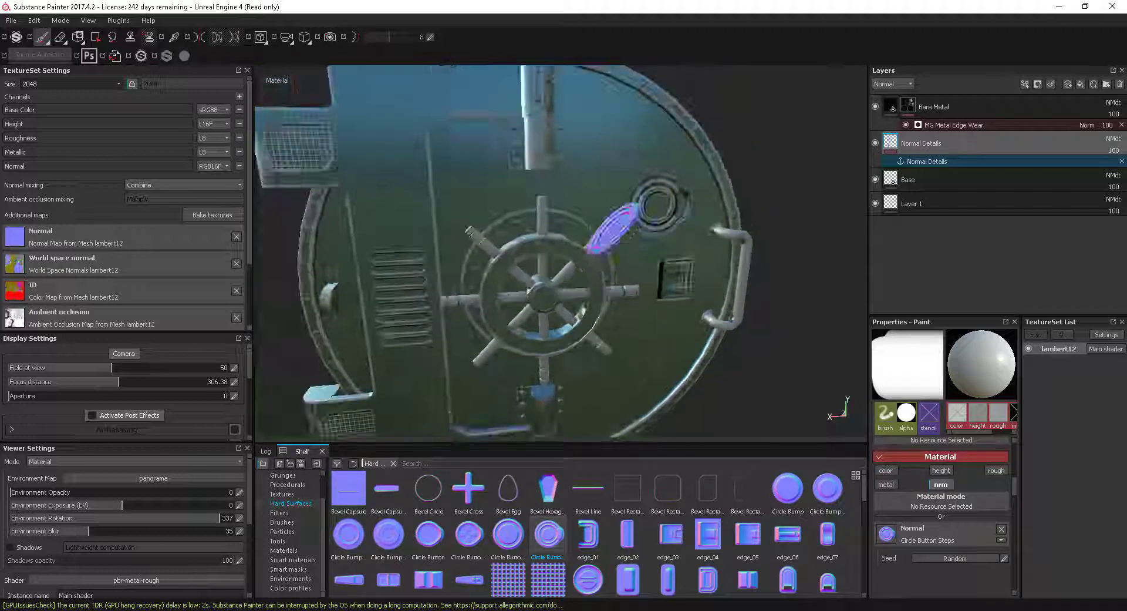
# - Stamp a second Circle Button Steps detail on the door's lower corner beside the lower hinge
pyautogui.keyDown('alt'); pyautogui.moveTo(617, 231); pyautogui.dragTo(587, 223); pyautogui.keyUp('alt')
pyautogui.keyDown('alt'); pyautogui.moveTo(656, 345); pyautogui.dragTo(661, 292, button='middle'); pyautogui.keyUp('alt')
pyautogui.keyDown('alt'); pyautogui.moveTo(658, 292); pyautogui.dragTo(681, 329); pyautogui.keyUp('alt')
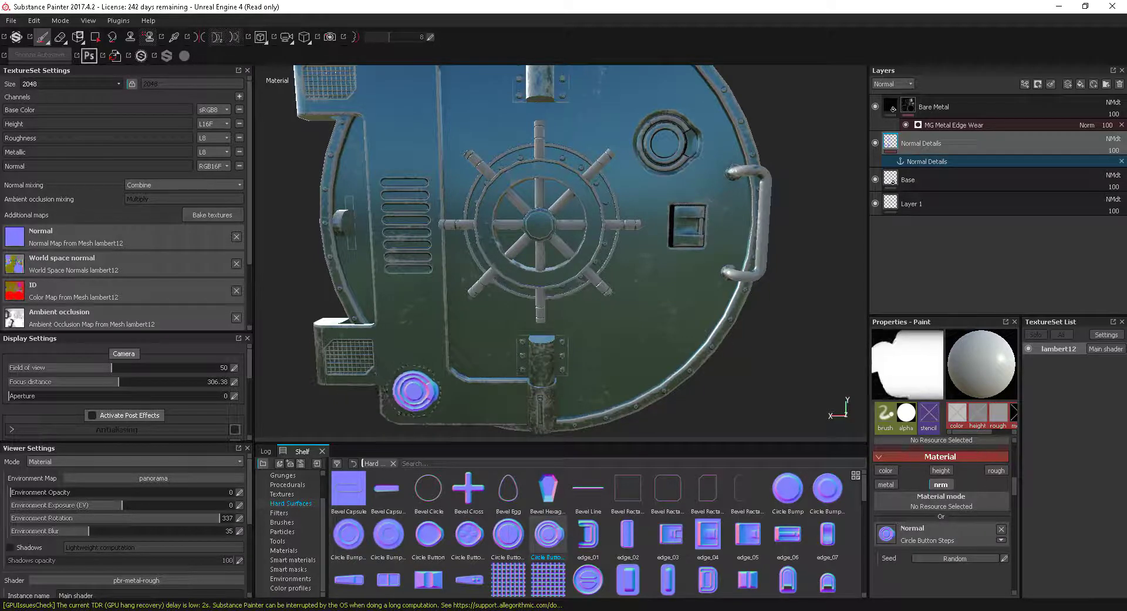
# - Examine the edge wear on both stamped circular details across the whole vault door from different angles
pyautogui.keyDown('alt'); pyautogui.moveTo(676, 318); pyautogui.dragTo(668, 317); pyautogui.keyUp('alt')
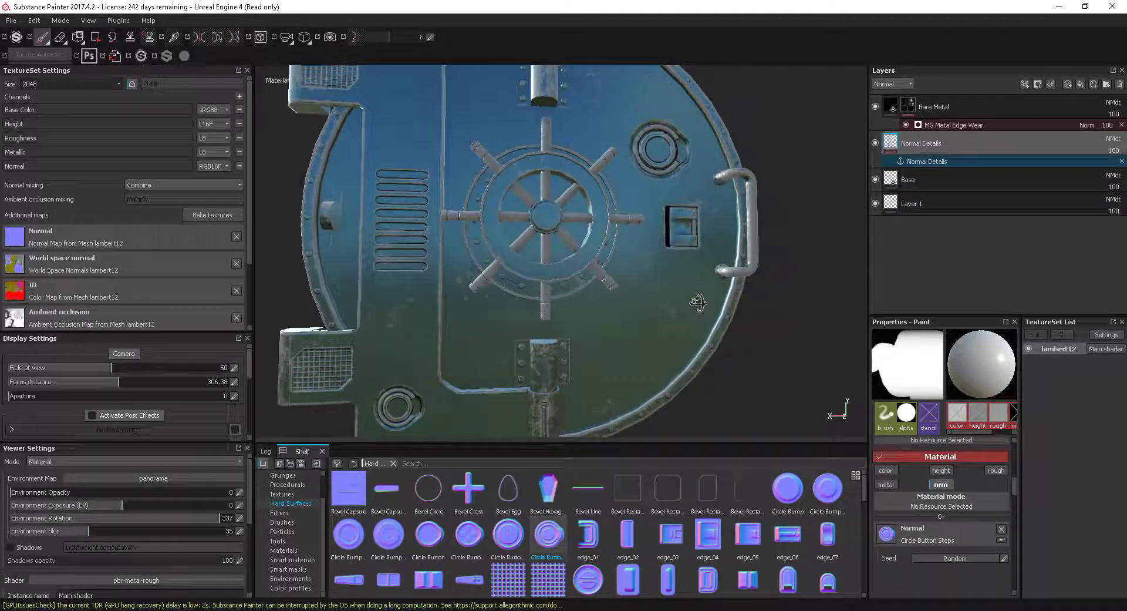
pyautogui.keyDown('alt'); pyautogui.moveTo(668, 318); pyautogui.dragTo(626, 317, button='right'); pyautogui.keyUp('alt')
pyautogui.keyDown('alt'); pyautogui.moveTo(626, 317); pyautogui.dragTo(590, 317); pyautogui.keyUp('alt')
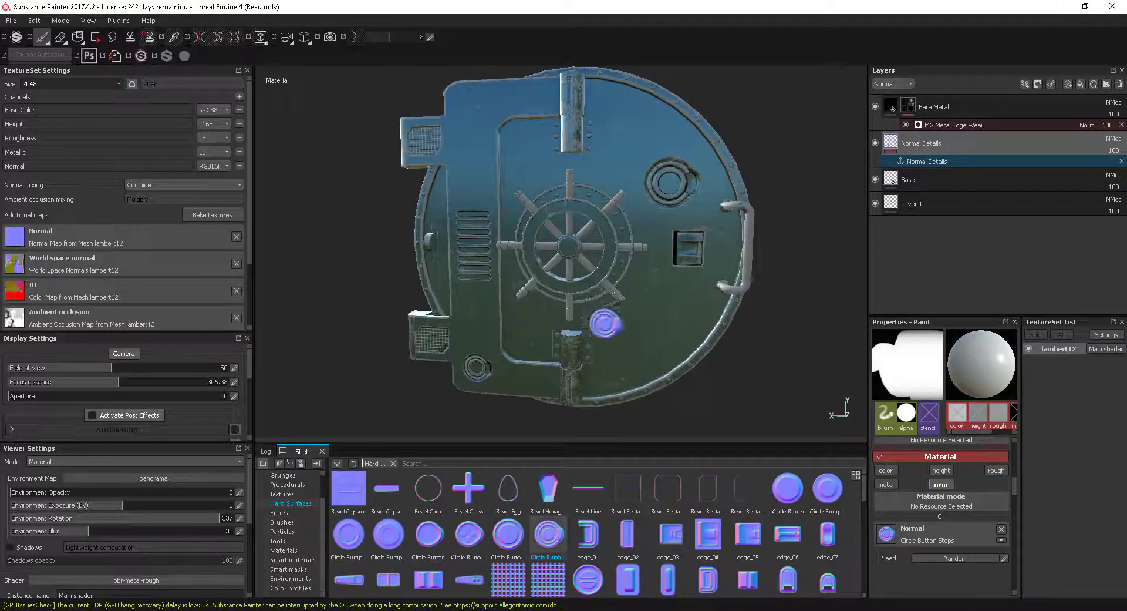
pyautogui.keyDown('alt'); pyautogui.moveTo(661, 353); pyautogui.dragTo(697, 364); pyautogui.keyUp('alt')
pyautogui.keyDown('alt'); pyautogui.moveTo(697, 364); pyautogui.dragTo(665, 355, button='right'); pyautogui.keyUp('alt')
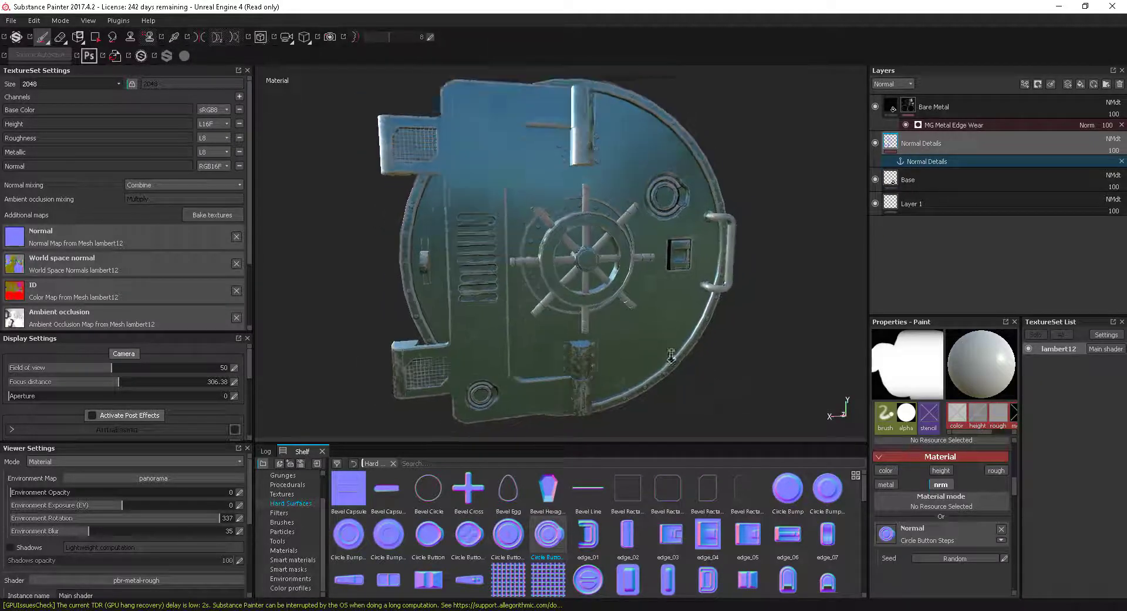
pyautogui.keyDown('alt'); pyautogui.moveTo(665, 354); pyautogui.dragTo(652, 317); pyautogui.keyUp('alt')
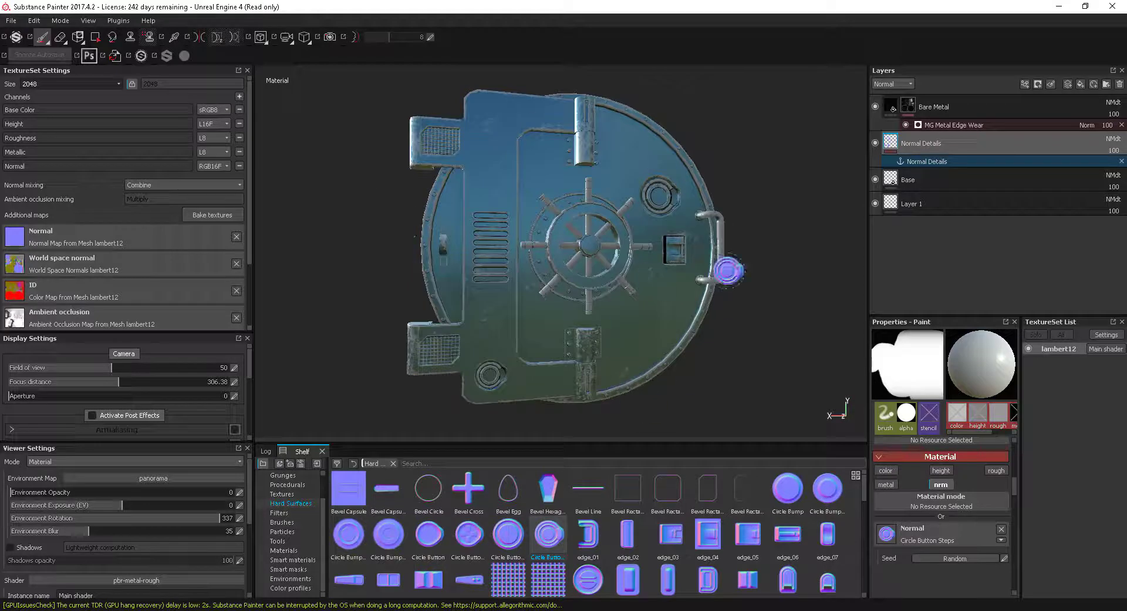
pyautogui.moveTo(728, 271)
pyautogui.keyDown('alt'); pyautogui.mouseDown()
pyautogui.moveTo(692, 293)
pyautogui.moveTo(689, 340)
pyautogui.mouseUp(); pyautogui.keyUp('alt')
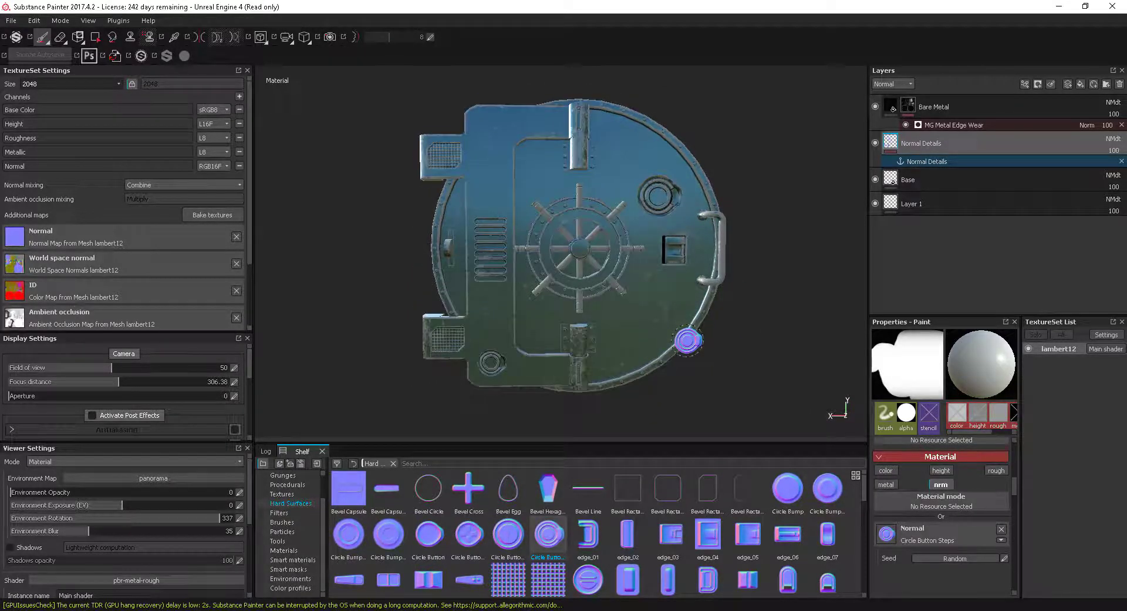